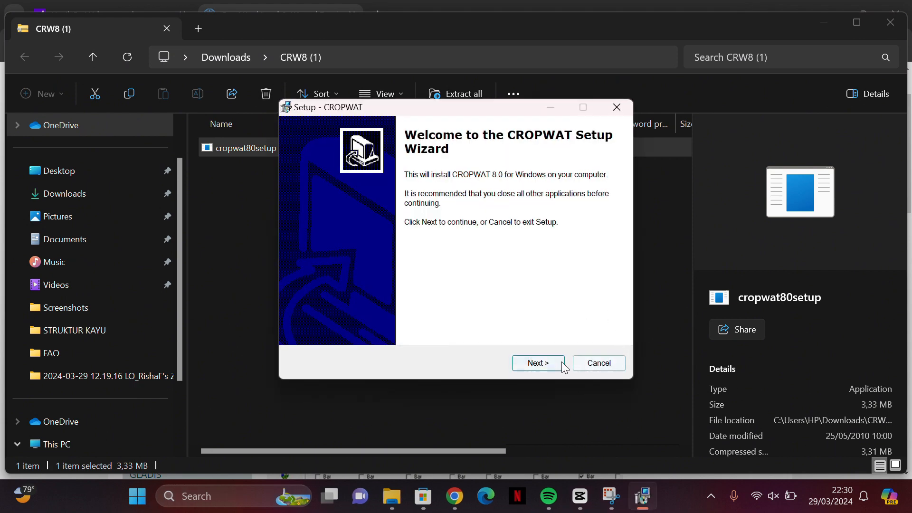
Step: Install CROPWAT 8.0 with the setup wizard's default options and launch the program
{"action": "left_click", "coordinate": [562, 363]}
{"action": "left_click", "coordinate": [562, 363]}
{"action": "left_click", "coordinate": [562, 363]}
{"action": "left_click", "coordinate": [561, 363]}
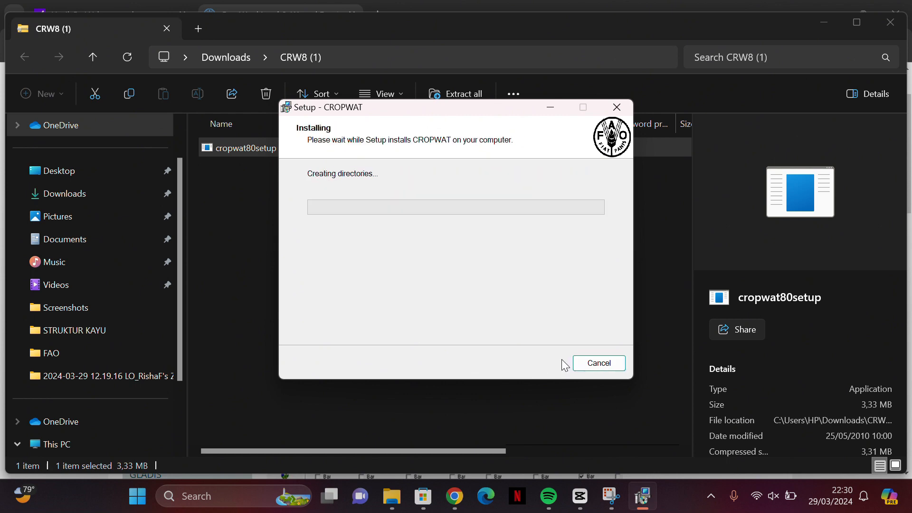
{"action": "left_click", "coordinate": [562, 368]}
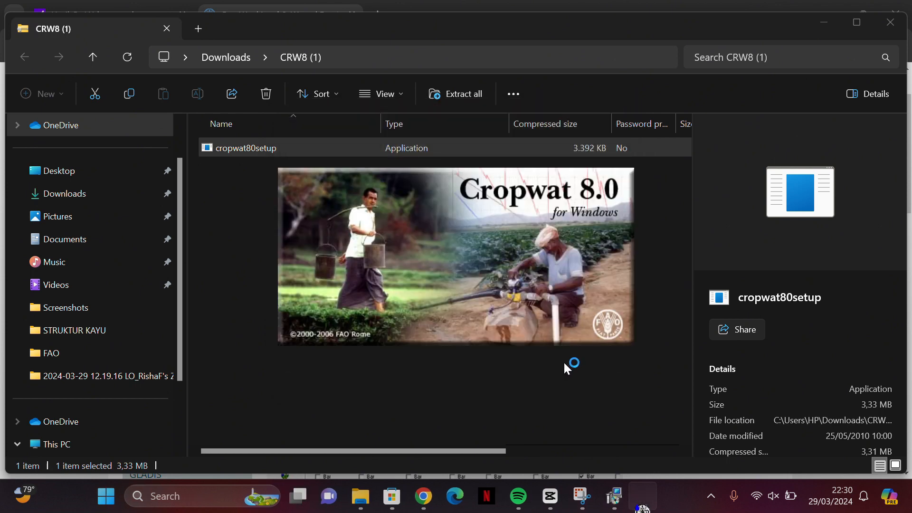
{"action": "mouse_move", "coordinate": [642, 496]}
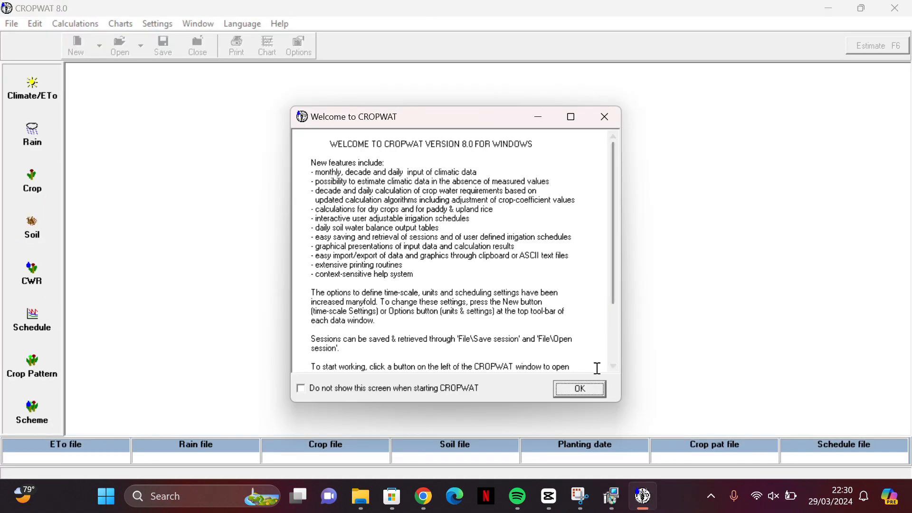
{"action": "left_click", "coordinate": [594, 387]}
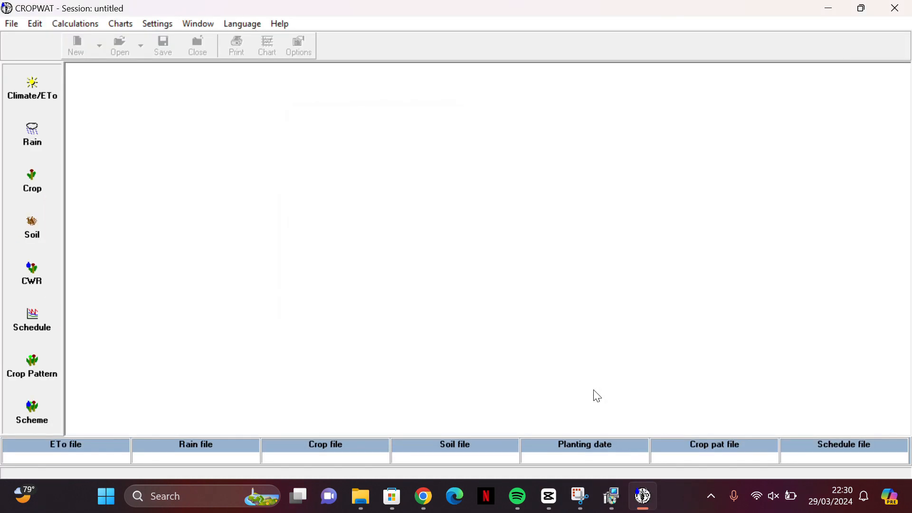
Step: Look through the Climate/ETo, Rain, Crop, Soil and CWR modules and close their windows
{"action": "left_click", "coordinate": [43, 97]}
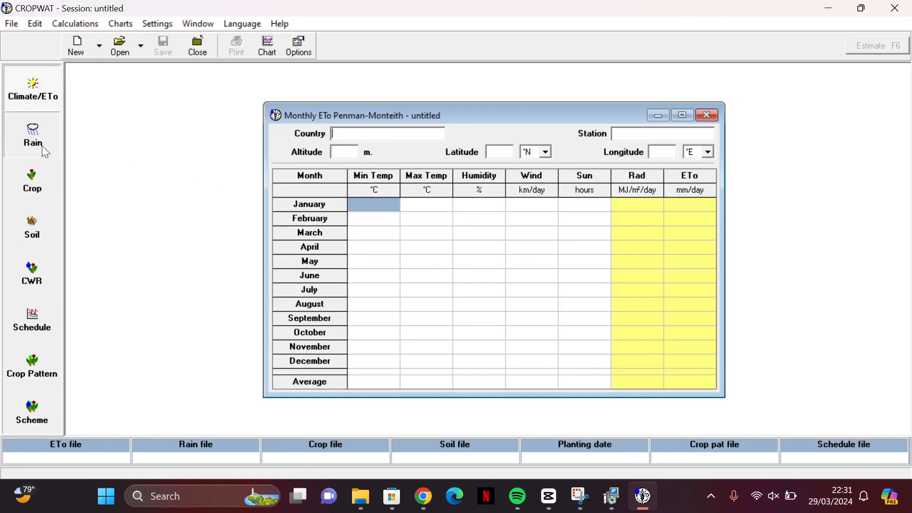
{"action": "left_click", "coordinate": [42, 145]}
{"action": "left_click", "coordinate": [38, 185]}
{"action": "left_click", "coordinate": [34, 229]}
{"action": "left_click", "coordinate": [46, 275]}
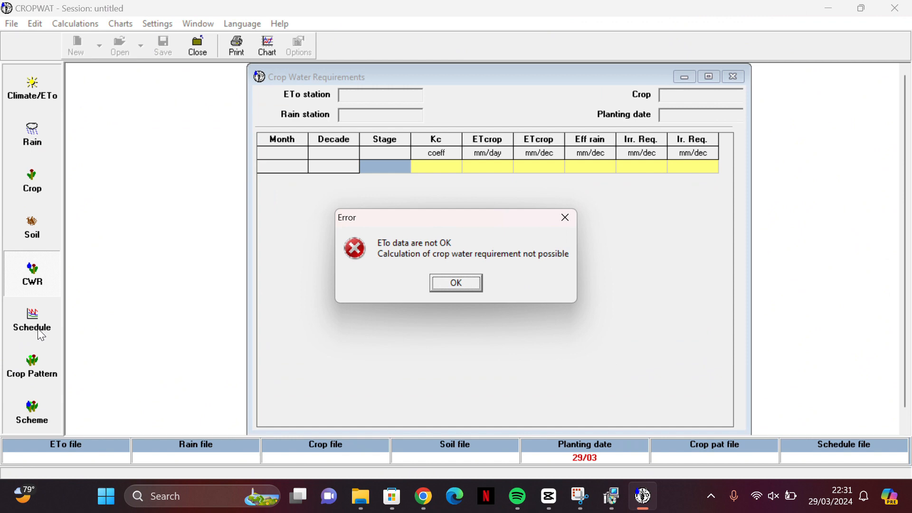
{"action": "left_click", "coordinate": [566, 218]}
{"action": "left_click", "coordinate": [732, 76]}
{"action": "left_click", "coordinate": [702, 179]}
{"action": "left_click", "coordinate": [723, 135]}
{"action": "left_click", "coordinate": [590, 107]}
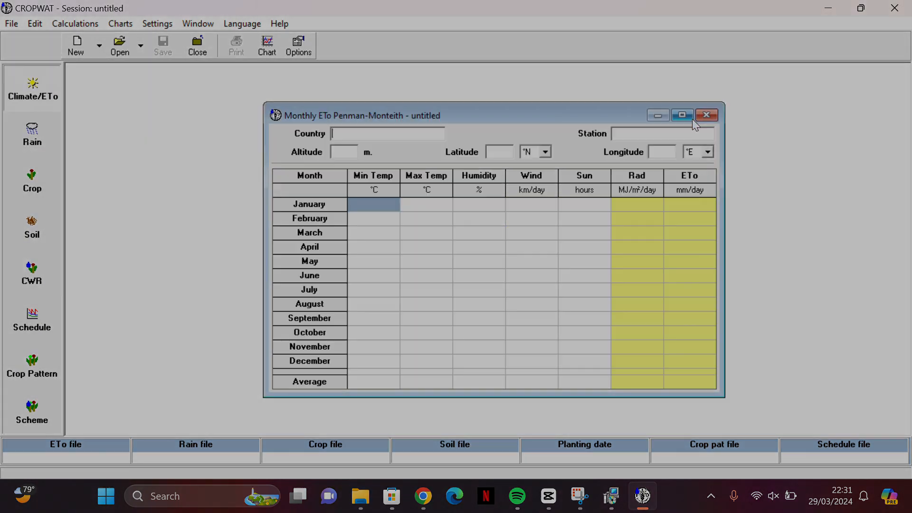
{"action": "left_click", "coordinate": [706, 115]}
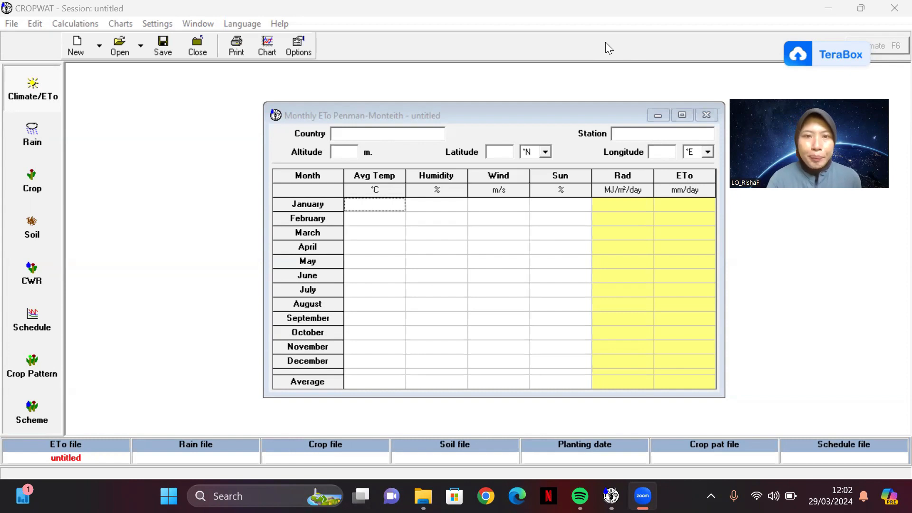
Step: Enter Indonesia as the country and Lasiana as the station in the monthly ETo data form
{"action": "left_click", "coordinate": [387, 136]}
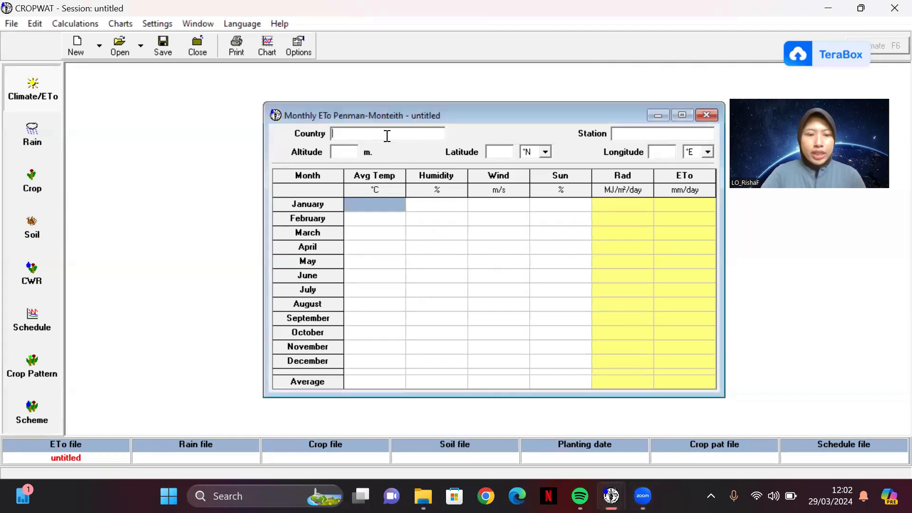
{"action": "type", "text": "In"}
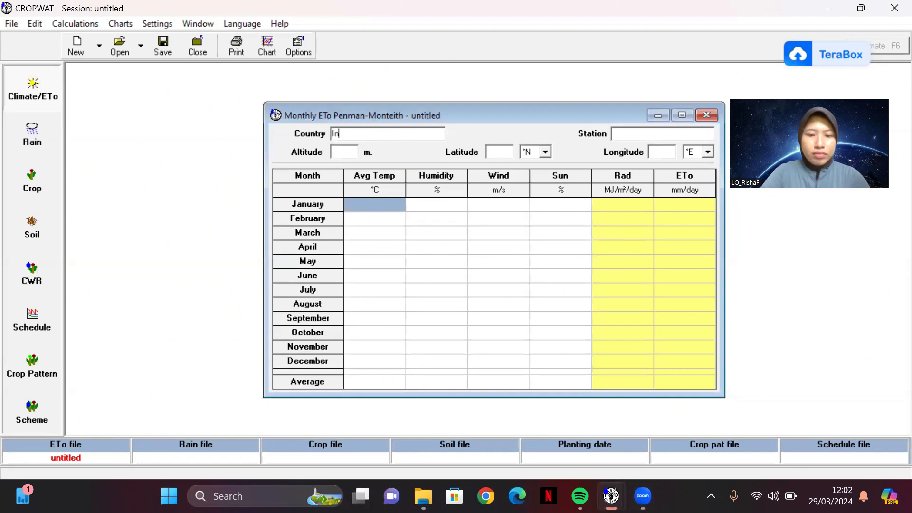
{"action": "type", "text": "donesia"}
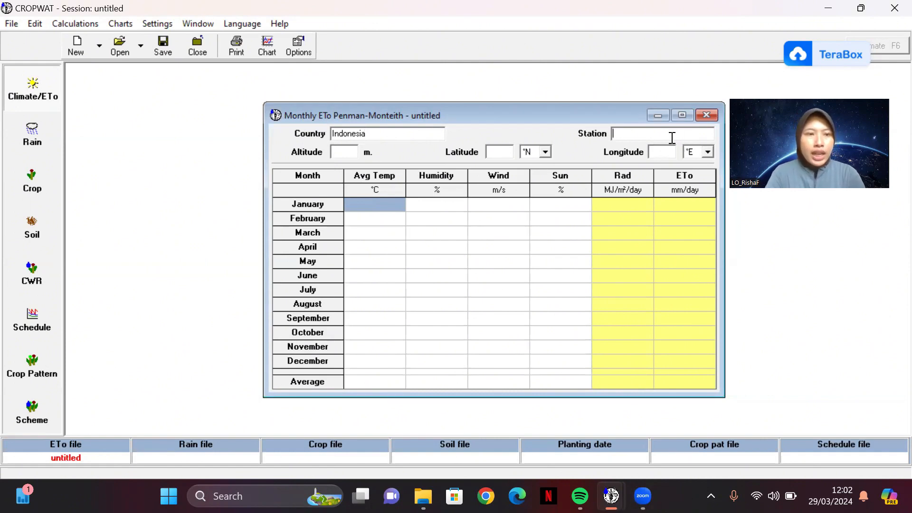
{"action": "type", "text": "L"}
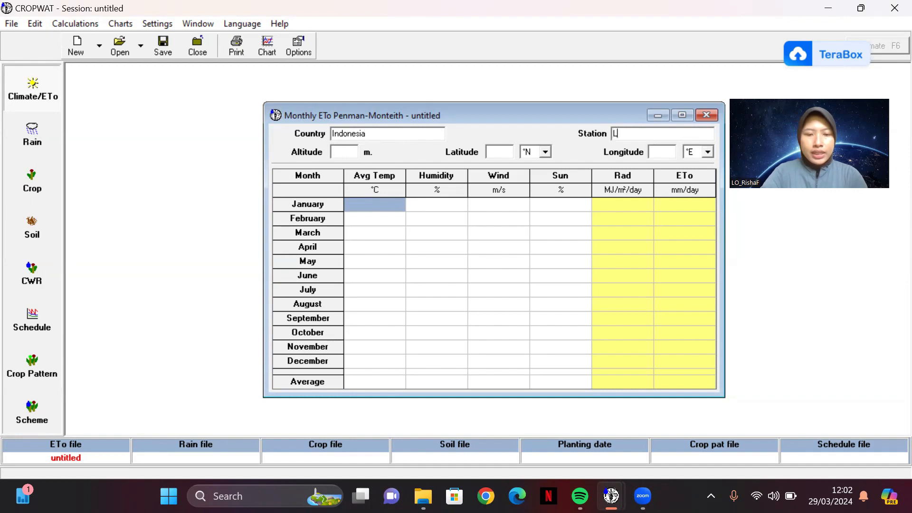
{"action": "type", "text": "asiana"}
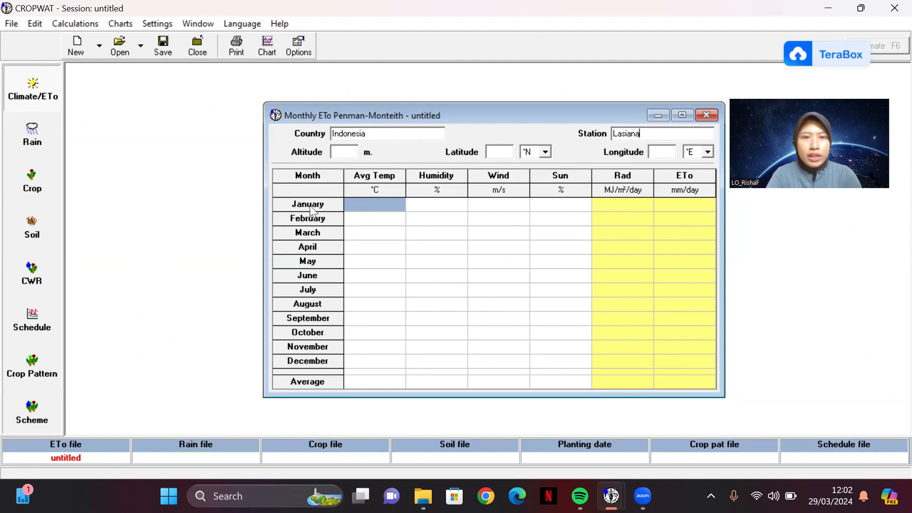
Step: Set the station's altitude to 19 m and its latitude to 10.19 °S
{"action": "left_click", "coordinate": [344, 156]}
{"action": "type", "text": "19"}
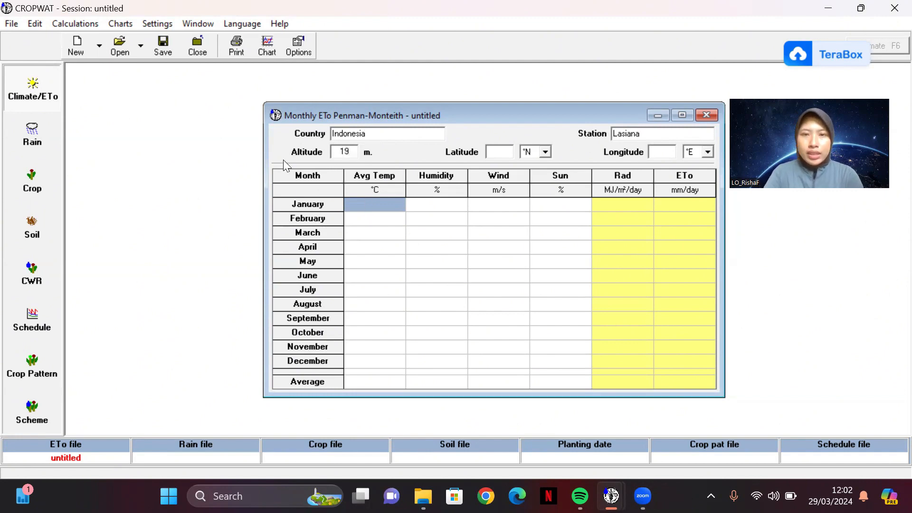
{"action": "left_click", "coordinate": [506, 152]}
{"action": "type", "text": "1"}
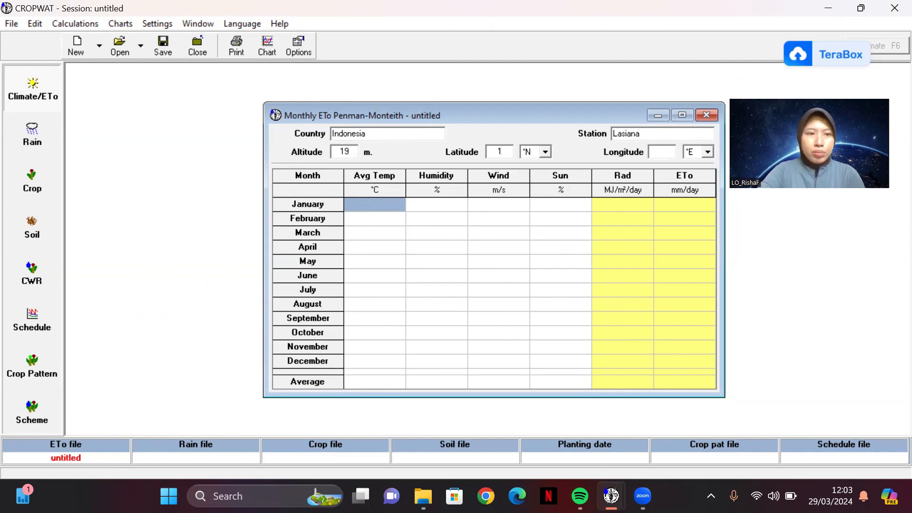
{"action": "type", "text": "0."}
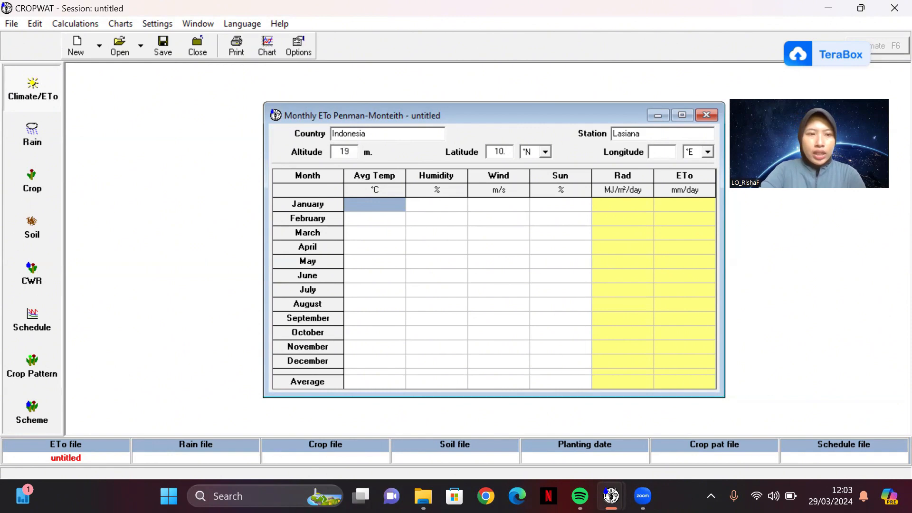
{"action": "type", "text": "19"}
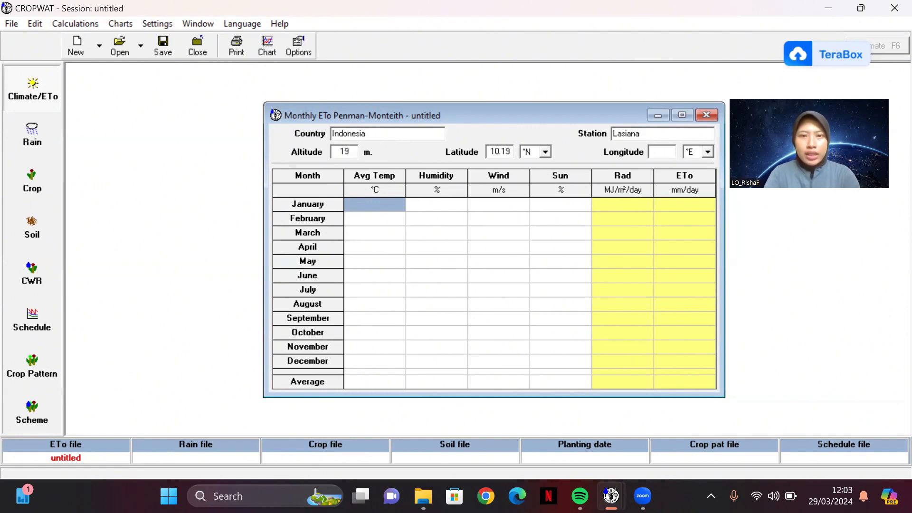
{"action": "left_click", "coordinate": [548, 151]}
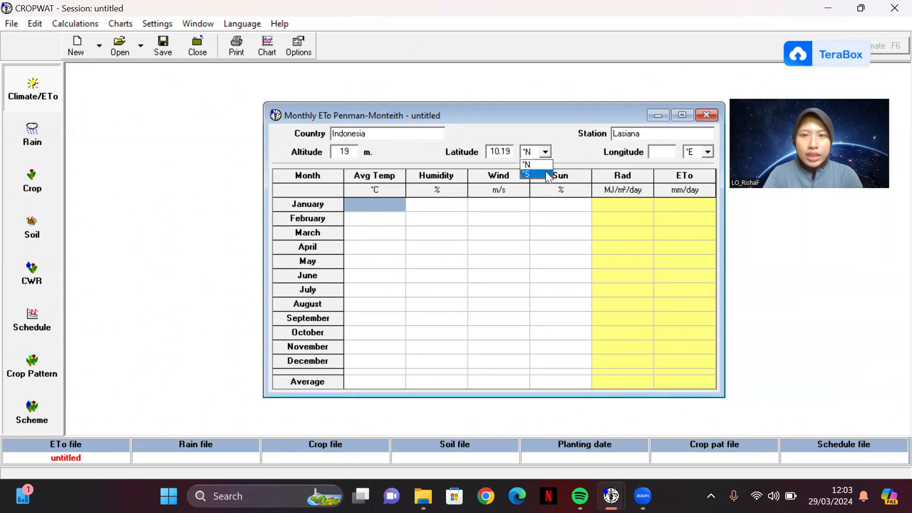
{"action": "left_click", "coordinate": [546, 173]}
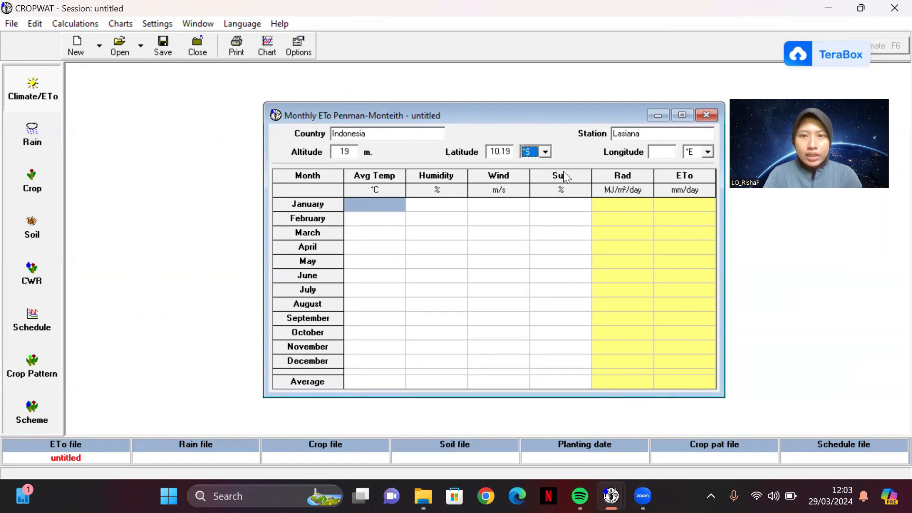
Step: Set the station's longitude to 123.7 °E
{"action": "left_click", "coordinate": [656, 148]}
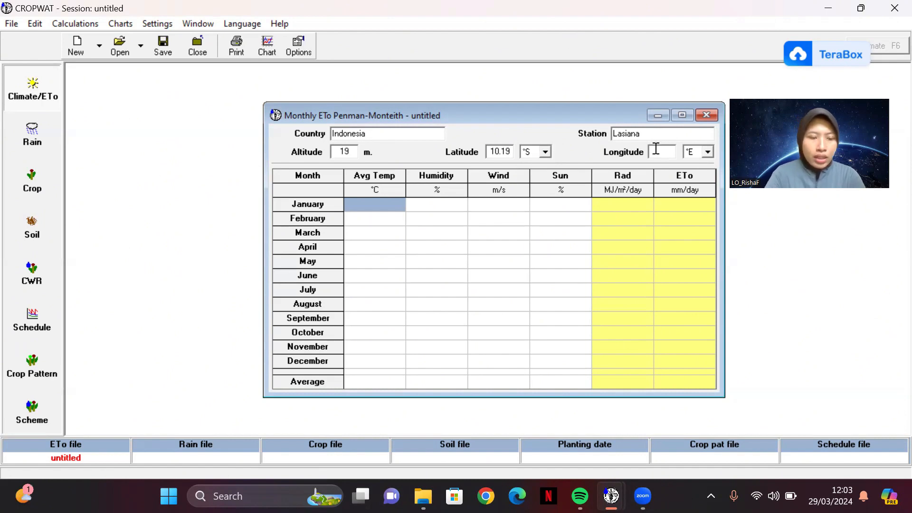
{"action": "type", "text": "123"}
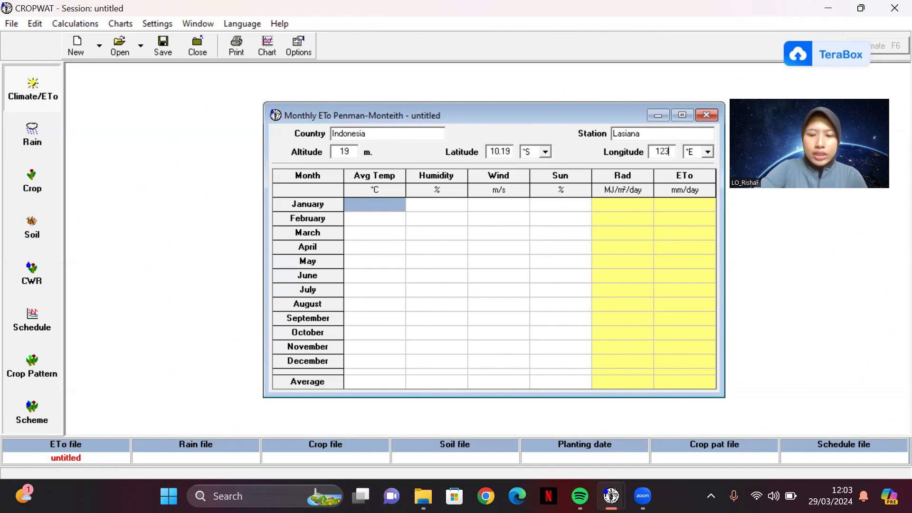
{"action": "type", "text": ".7"}
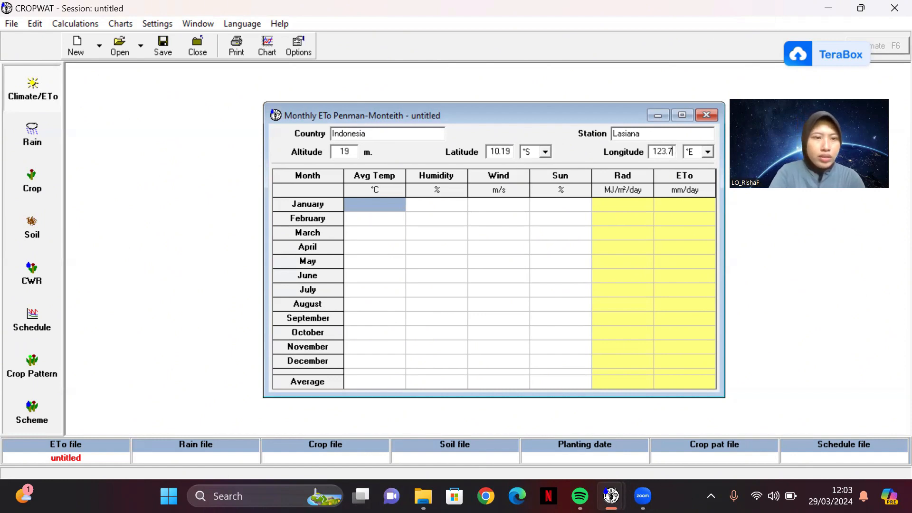
{"action": "key", "text": "BackSpace"}
{"action": "key", "text": "BackSpace"}
{"action": "key", "text": "BackSpace"}
{"action": "key", "text": "BackSpace"}
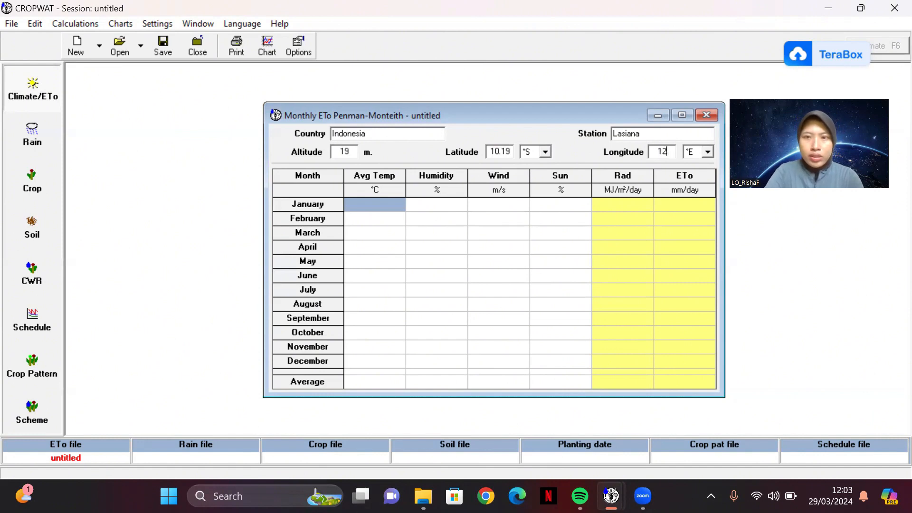
{"action": "type", "text": "23"}
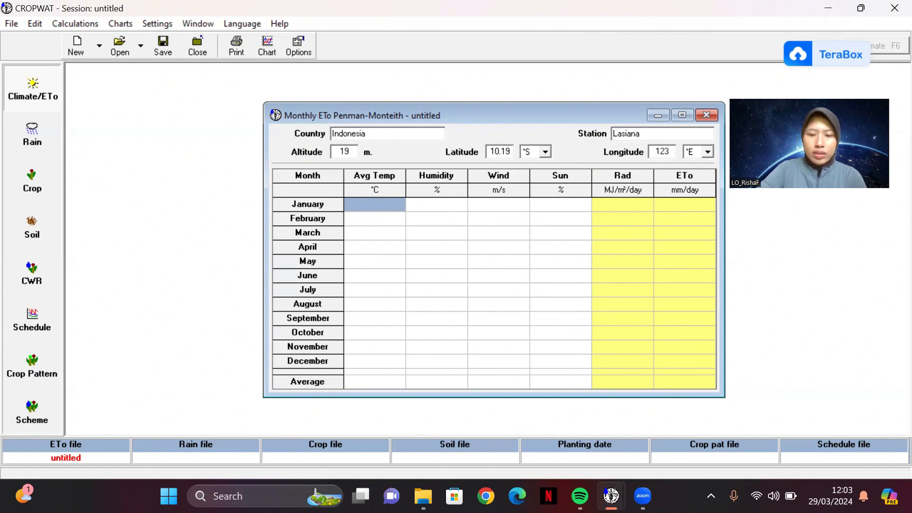
{"action": "type", "text": ".7"}
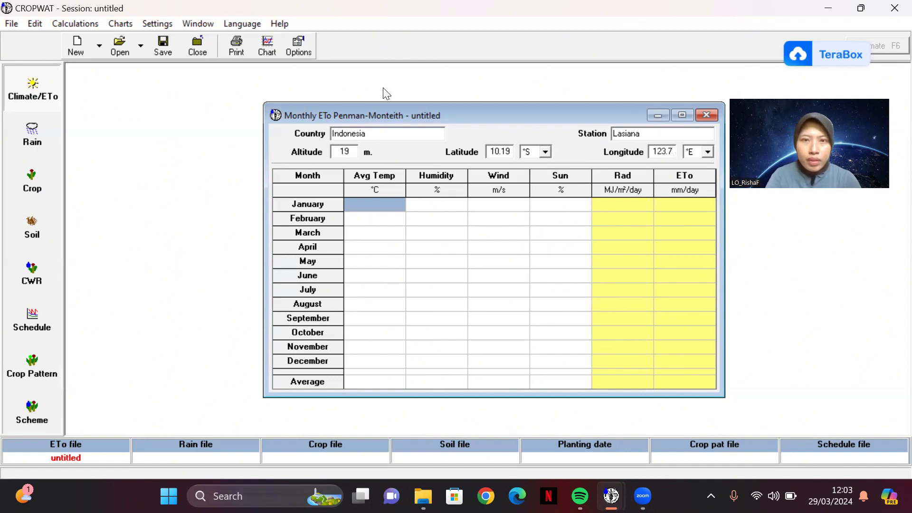
Step: Enter the average temperatures for January to August as 28, 28, 27, 26, 28, 27, 26 and 26 °C
{"action": "left_click", "coordinate": [374, 199]}
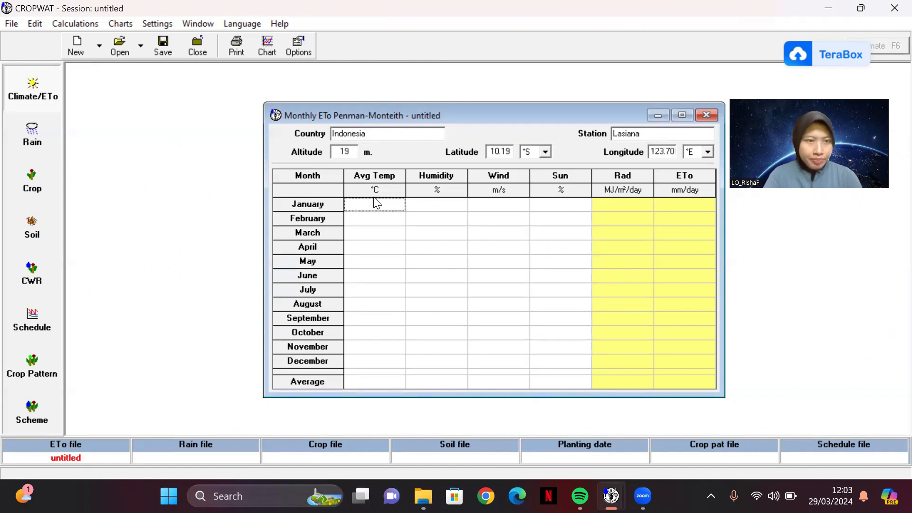
{"action": "type", "text": "28"}
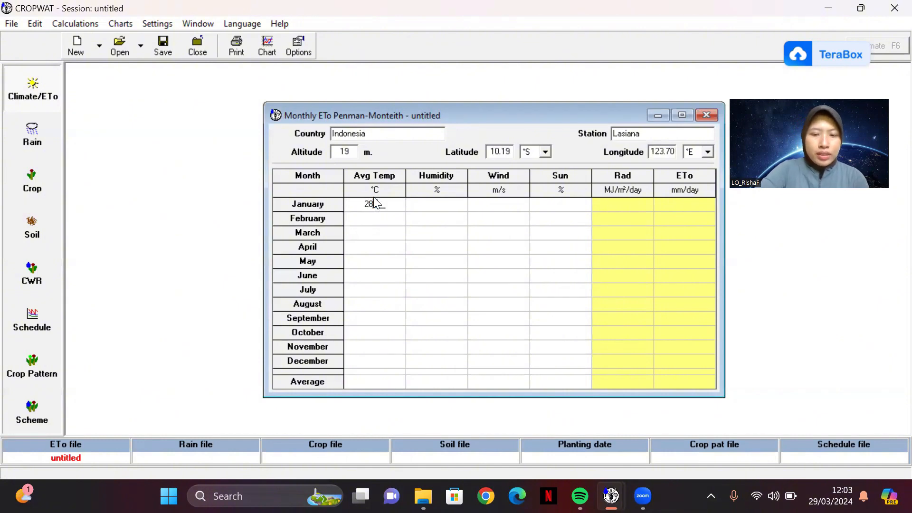
{"action": "type", "text": "."}
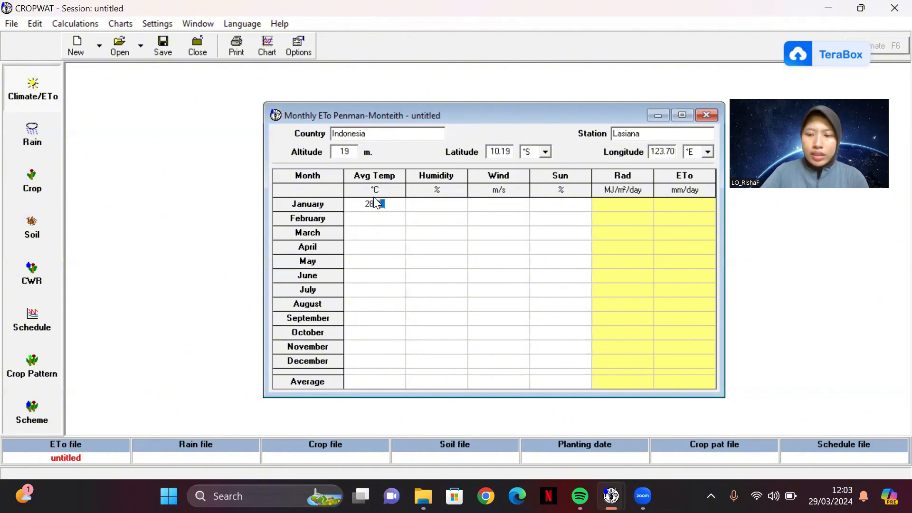
{"action": "key", "text": "Return"}
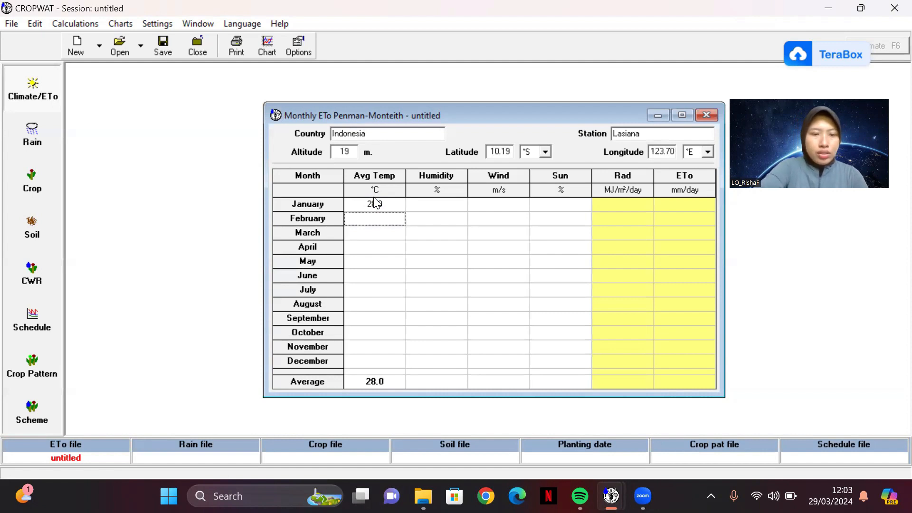
{"action": "type", "text": "28."}
{"action": "key", "text": "Return"}
{"action": "type", "text": "27"}
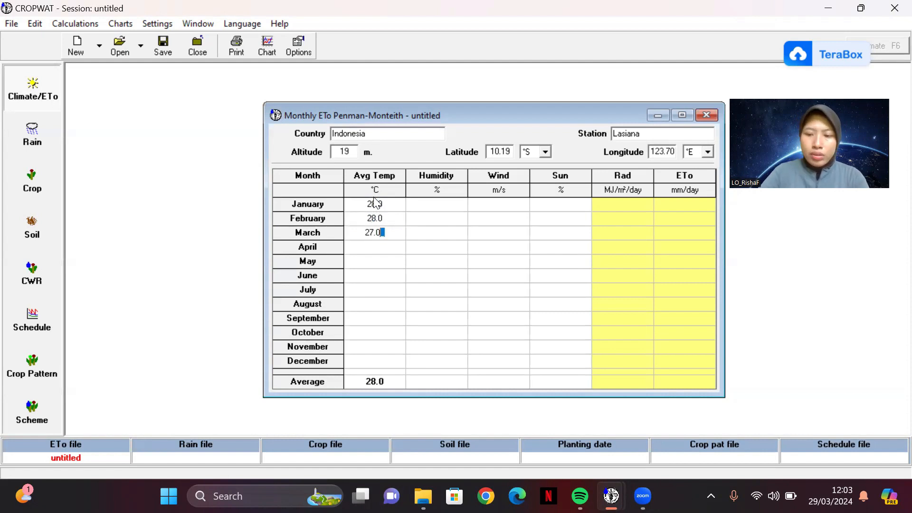
{"action": "key", "text": "Return"}
{"action": "type", "text": "26"}
{"action": "key", "text": "Return"}
{"action": "type", "text": "28.0 27.0 26.0 26.0 "}
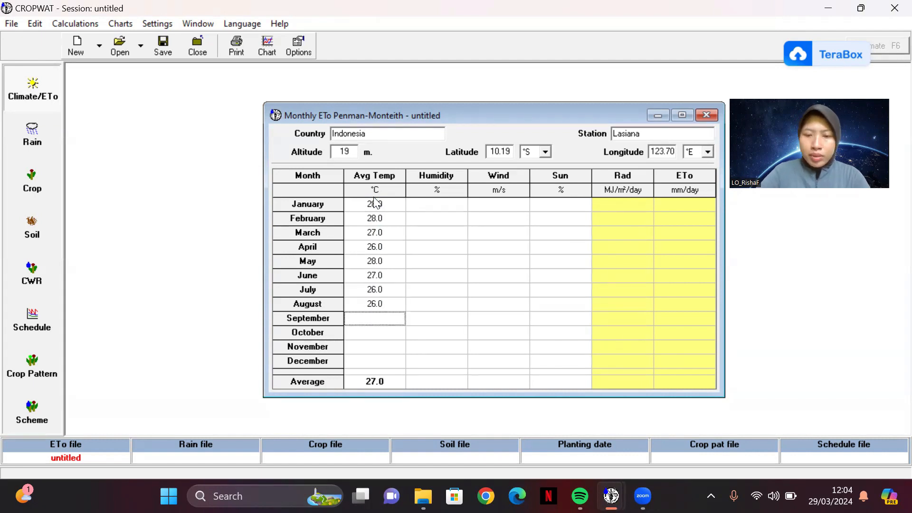
{"action": "type", "text": "27"}
Step: Enter the average temperatures for September to December as 27, 29, 29 and 28 °C
{"action": "key", "text": "Return"}
{"action": "type", "text": "29"}
{"action": "key", "text": "Return"}
{"action": "type", "text": "29"}
{"action": "key", "text": "Return"}
{"action": "type", "text": "28"}
Step: Enter the humidity for January to December as 82, 84, 87, 77, 75, 75, 69, 66, 66, 71, 76 and 81%
{"action": "key", "text": "Return"}
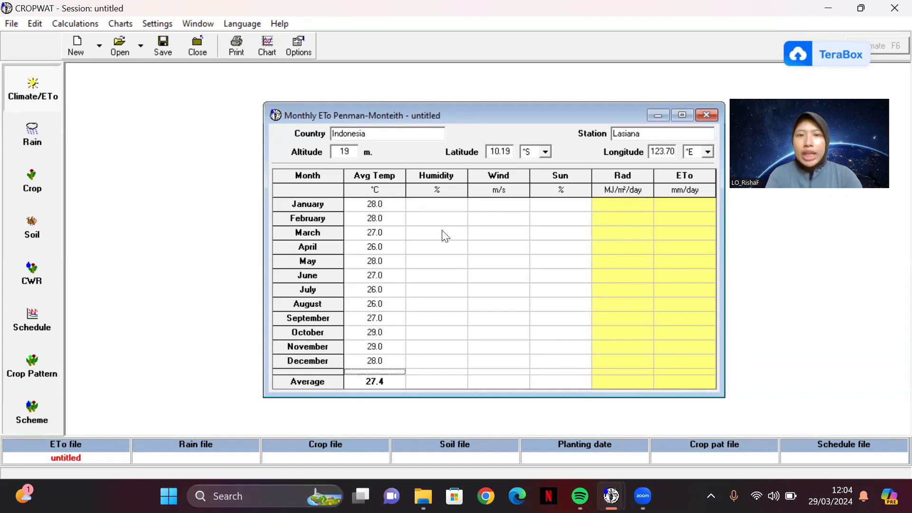
{"action": "left_click", "coordinate": [443, 206]}
{"action": "type", "text": "82"}
{"action": "key", "text": "Return"}
{"action": "type", "text": "84"}
{"action": "key", "text": "Return"}
{"action": "type", "text": "87 77 7"}
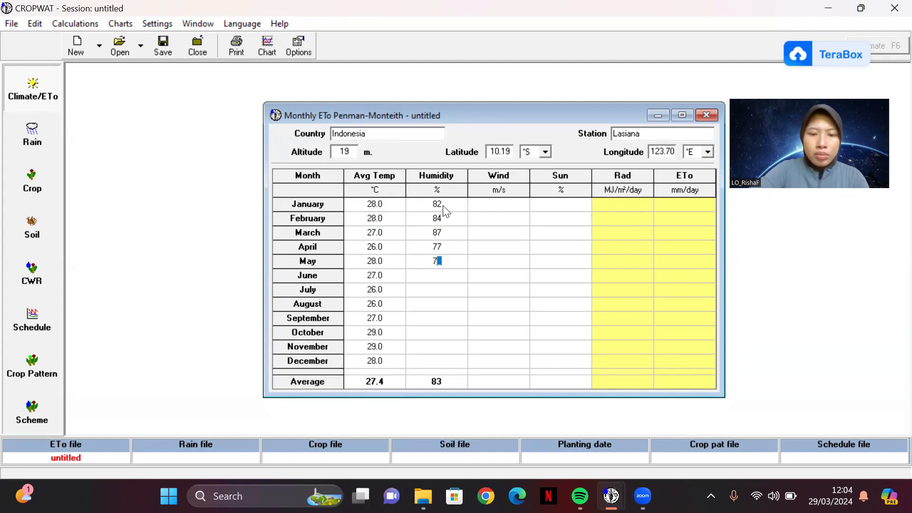
{"action": "type", "text": "5 75 69 66 66 71 76 81"}
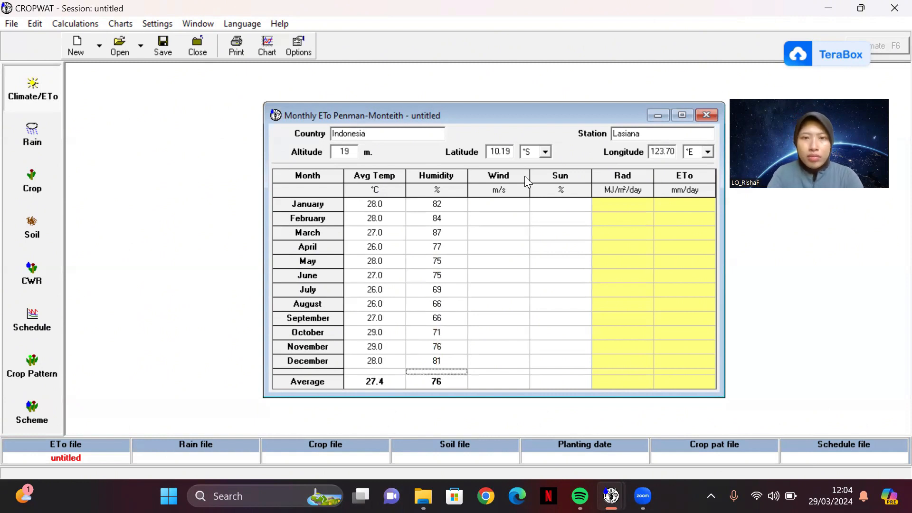
Step: Enter the wind speeds for January to December as 4, 3, 3, 3, 5, 6, 7, 7, 5, 3, 3 and 2 m/s
{"action": "left_click", "coordinate": [508, 206]}
{"action": "type", "text": "4 3 3 3 5 6 7 "}
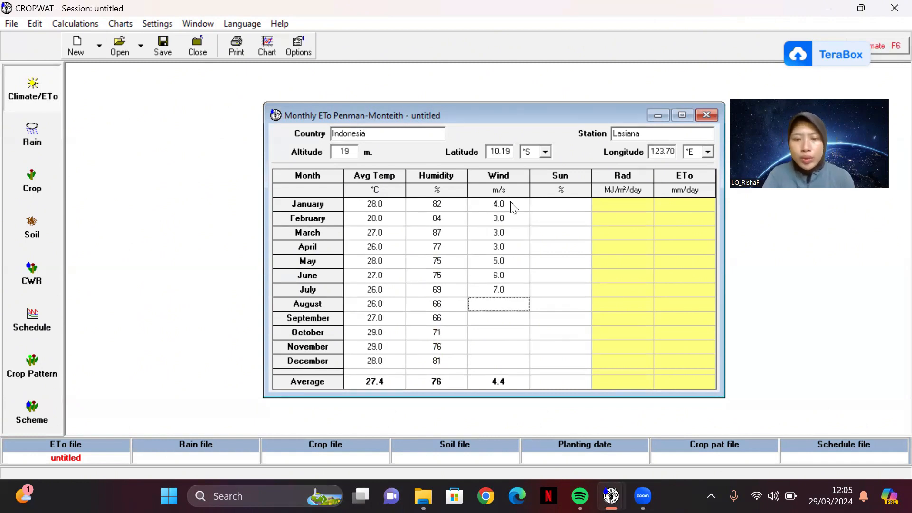
{"action": "type", "text": "7"}
{"action": "left_click", "coordinate": [512, 207]}
{"action": "type", "text": "5 3 3"}
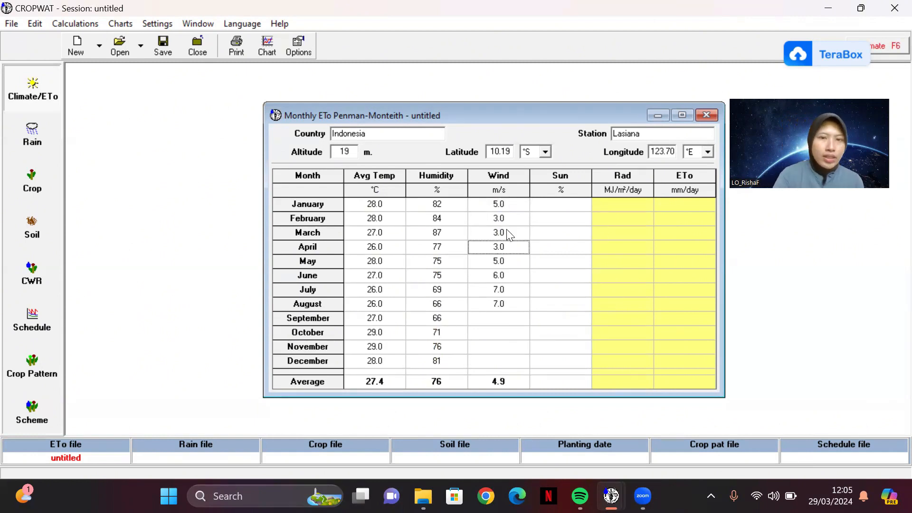
{"action": "left_click", "coordinate": [520, 205]}
{"action": "type", "text": "4.0 3.0 3.0 3.0 5.0 6.0 "}
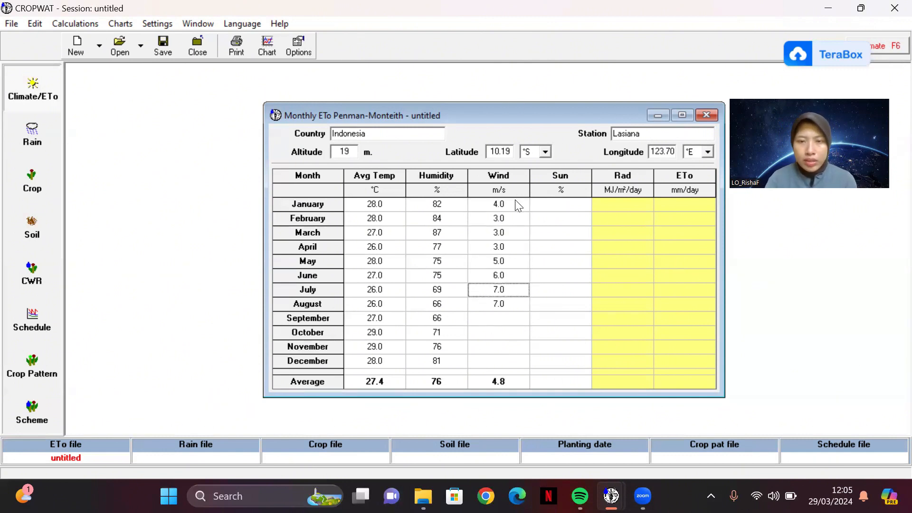
{"action": "type", "text": "7.0 7.0 5.0 3.0 3.0 2"}
Step: Enter the sunshine for January to December as 82, 84, 87, 77, 75, 75, 69, 66, 66, 71, 76 and 81%
{"action": "left_click", "coordinate": [539, 207]}
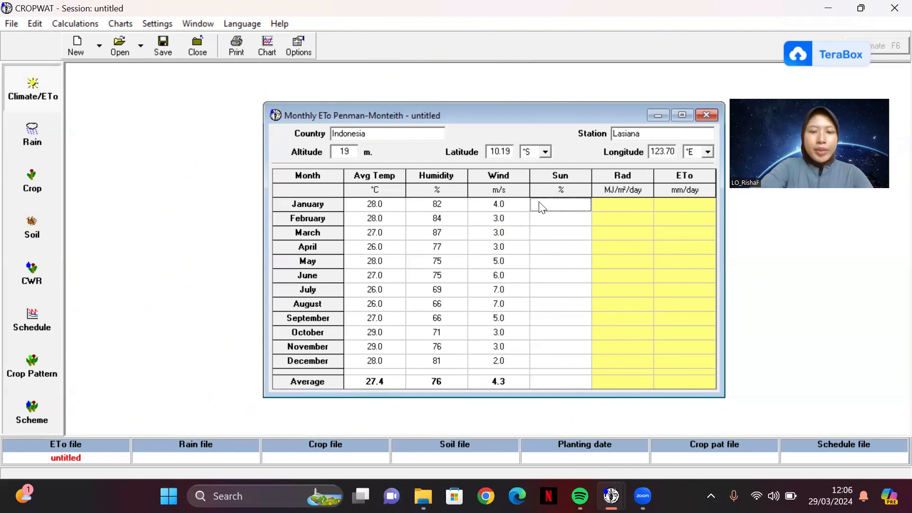
{"action": "type", "text": "82 84 87 77 75 75 "}
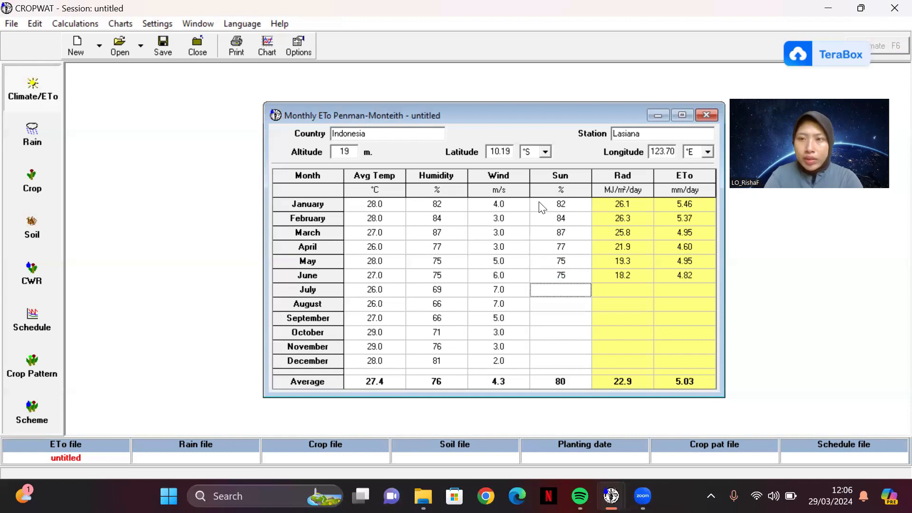
{"action": "type", "text": "69 66 66 71 76 81"}
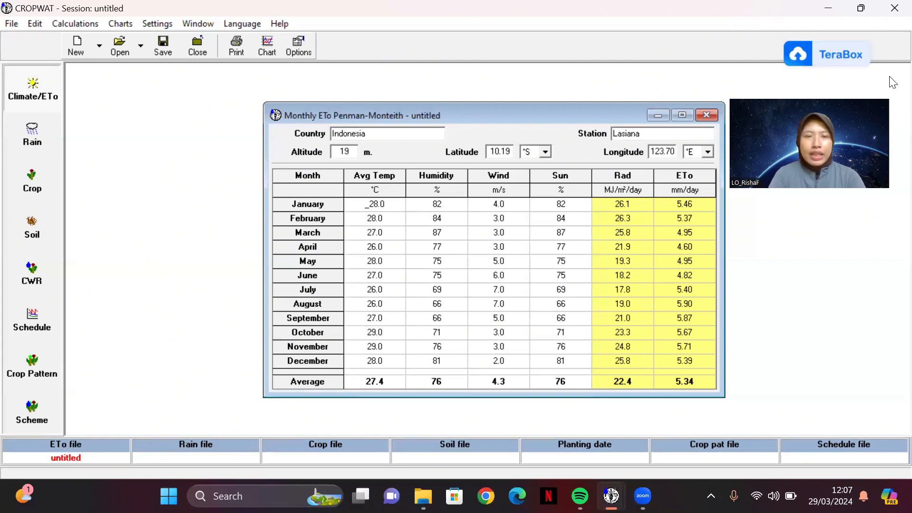
Step: Chart the monthly ETo and try to print the Climate / ETo / Rain chart to a PDF file
{"action": "left_click", "coordinate": [251, 46]}
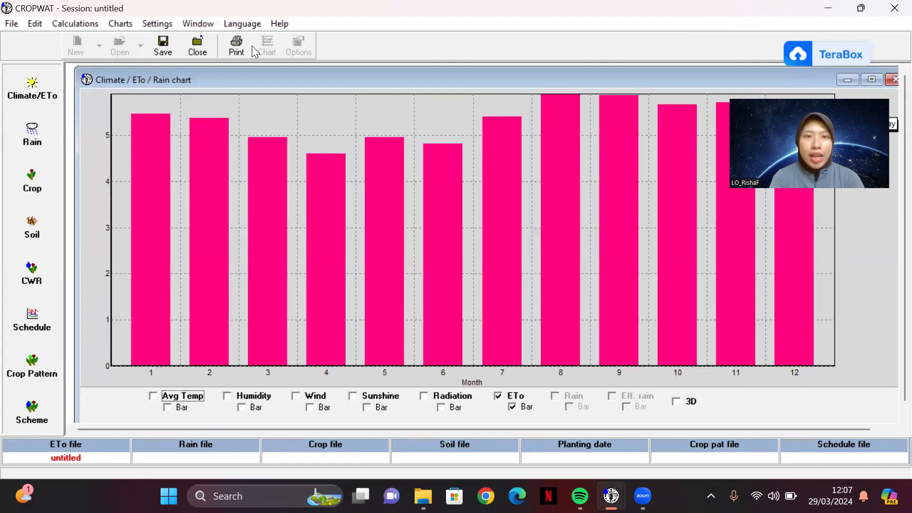
{"action": "left_click", "coordinate": [237, 47]}
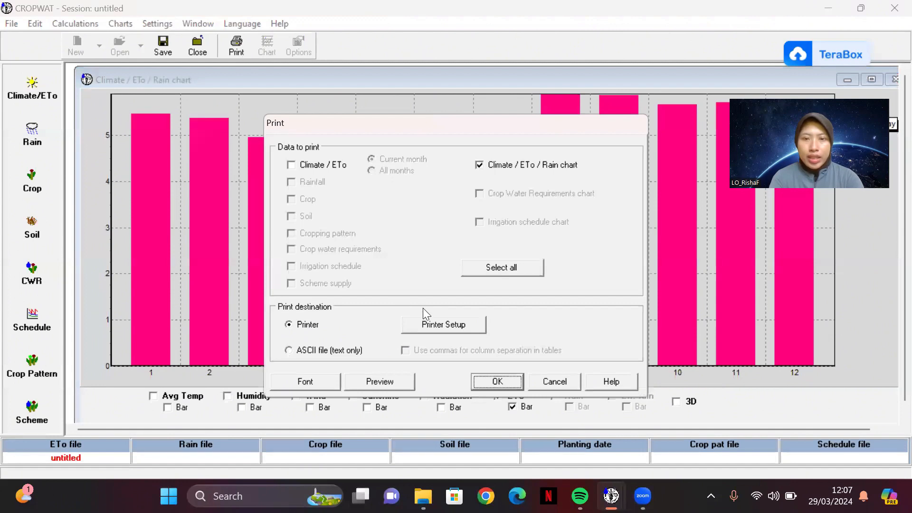
{"action": "left_click", "coordinate": [504, 384]}
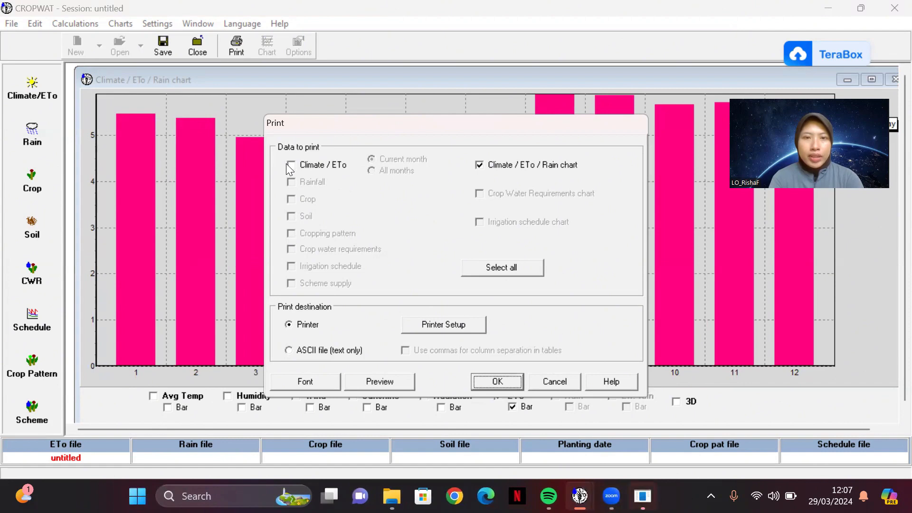
{"action": "left_click", "coordinate": [291, 164]}
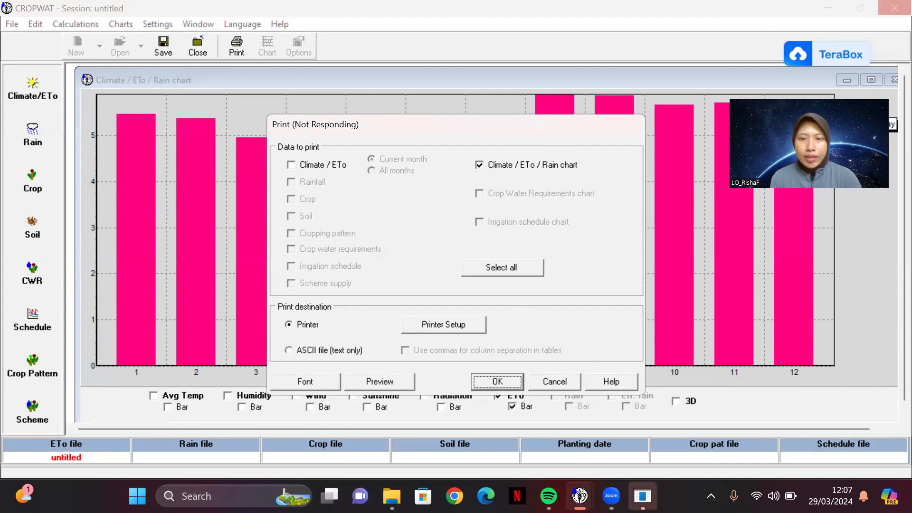
{"action": "mouse_move", "coordinate": [642, 496]}
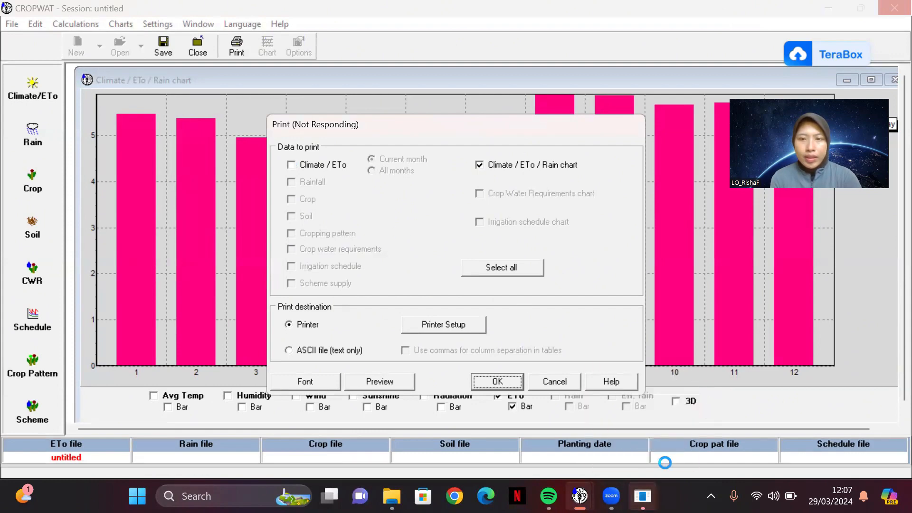
{"action": "left_click", "coordinate": [642, 495]}
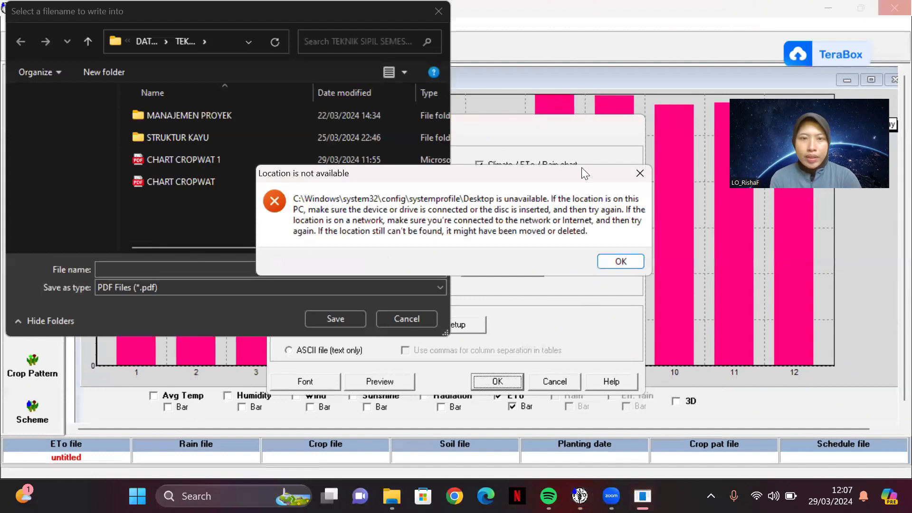
{"action": "left_click", "coordinate": [640, 173]}
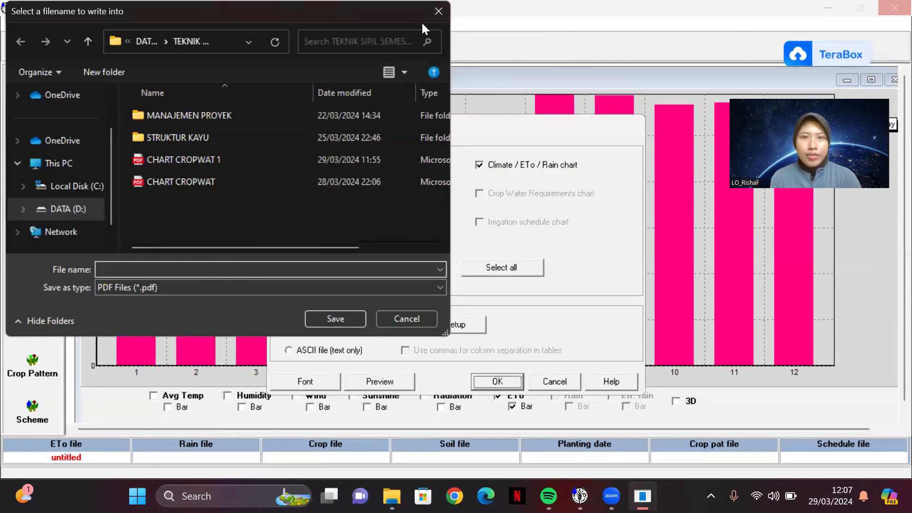
{"action": "left_click_drag", "start_coordinate": [420, 22], "coordinate": [414, 50]}
{"action": "left_click", "coordinate": [423, 46]}
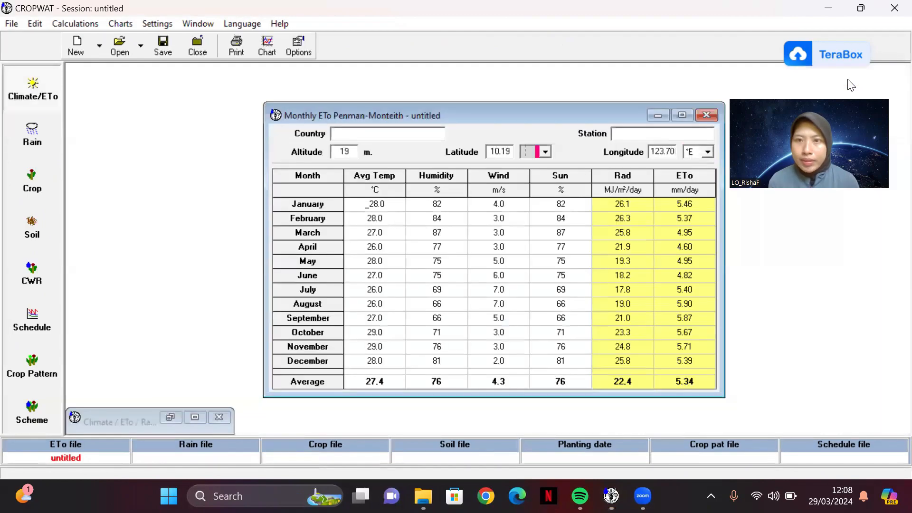
{"action": "left_click", "coordinate": [847, 79]}
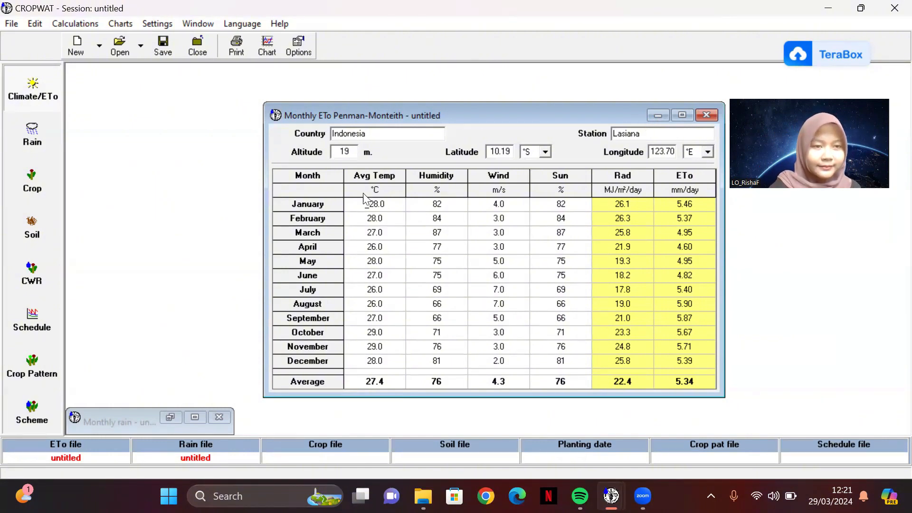
Step: Open the monthly rain data and name the rain station BAURASI
{"action": "left_click", "coordinate": [37, 123]}
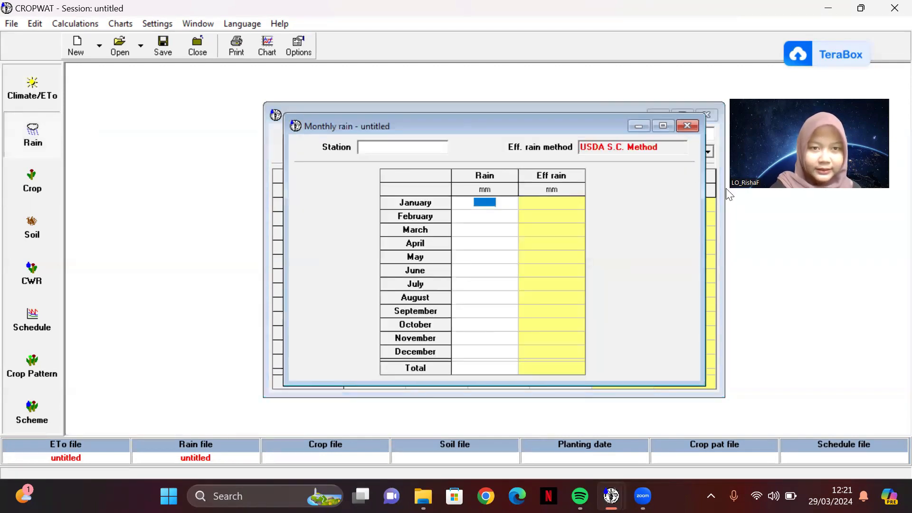
{"action": "left_click", "coordinate": [370, 146]}
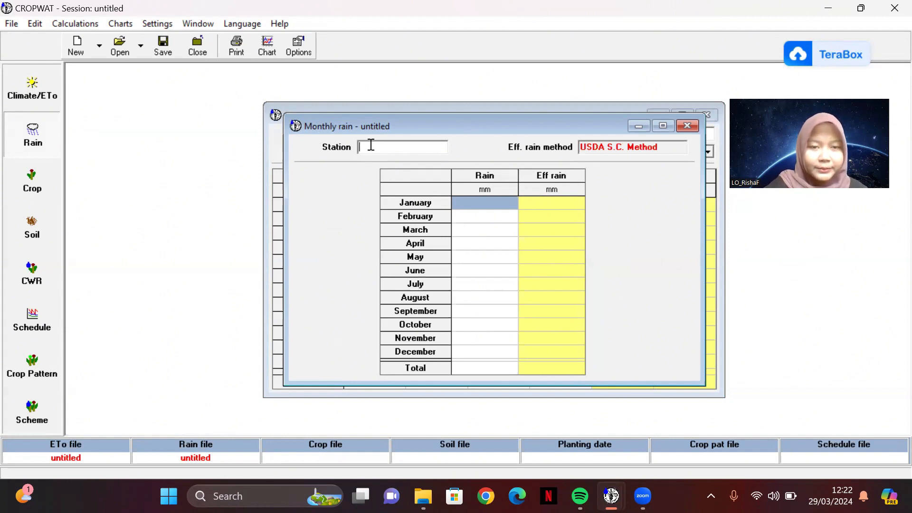
{"action": "type", "text": "bAURASI"}
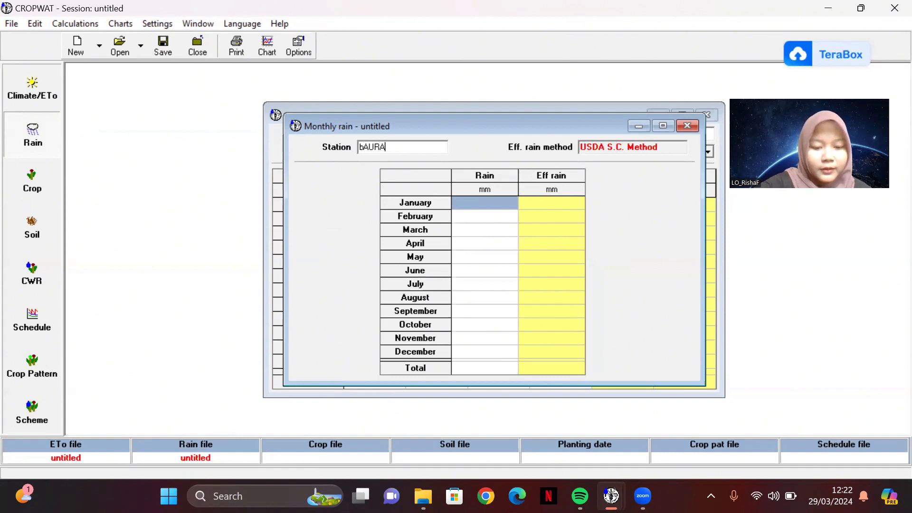
{"action": "key", "text": "BackSpace"}
{"action": "key", "text": "BackSpace"}
{"action": "key", "text": "BackSpace"}
{"action": "key", "text": "BackSpace"}
{"action": "key", "text": "BackSpace"}
{"action": "key", "text": "BackSpace"}
{"action": "key", "text": "BackSpace"}
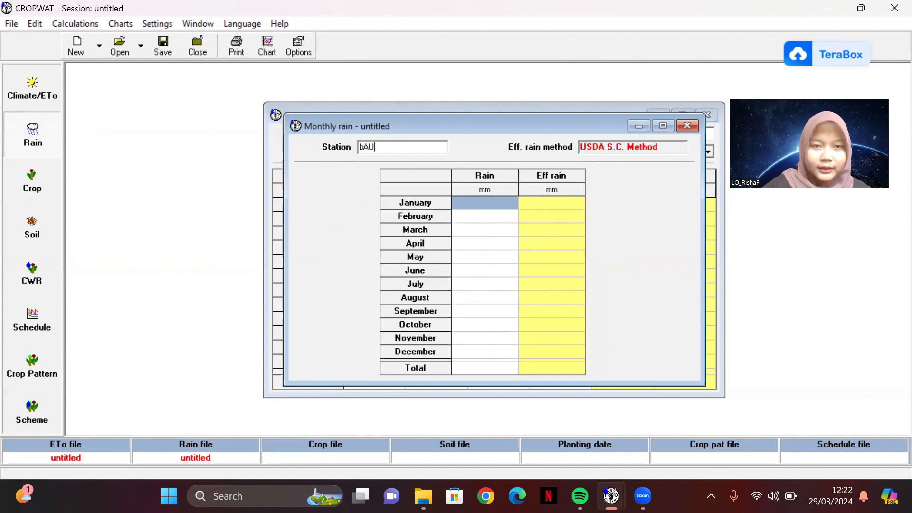
{"action": "type", "text": "BAURASI327"}
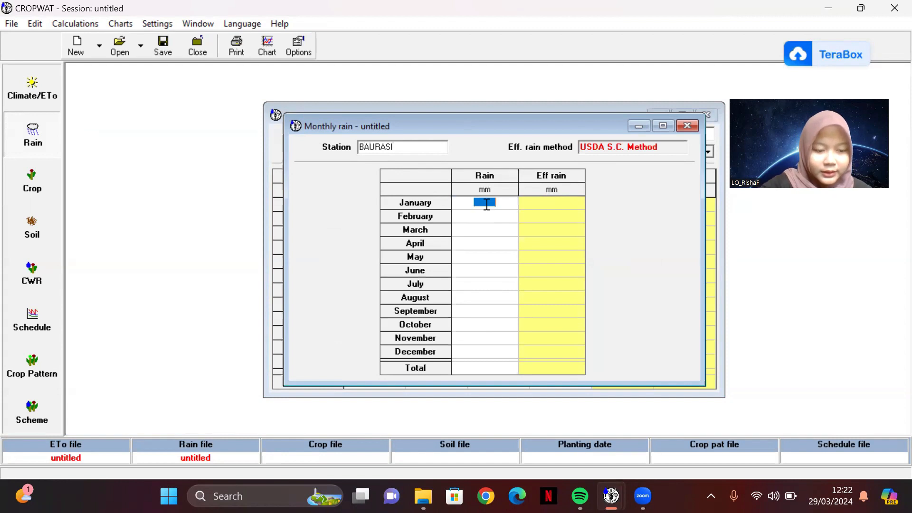
Step: Enter the rainfall for January to June as 327, 304, 246, 170, 61 and 34 mm
{"action": "key", "text": "Return"}
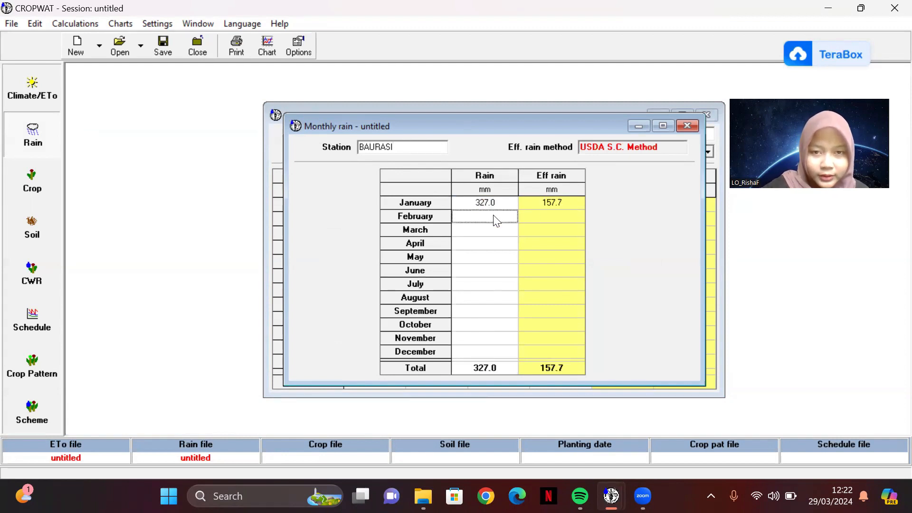
{"action": "type", "text": "304"}
{"action": "key", "text": "Return"}
{"action": "type", "text": "246"}
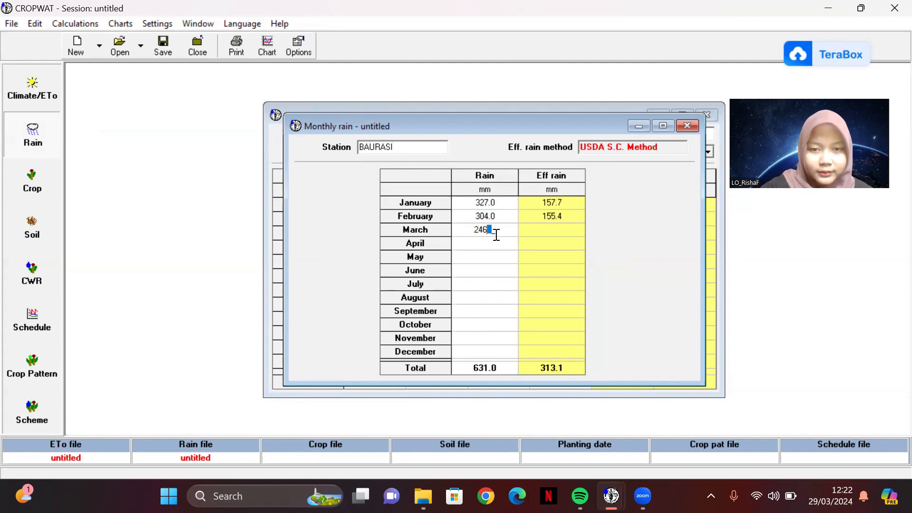
{"action": "key", "text": "Return"}
{"action": "type", "text": "170"}
{"action": "key", "text": "Return"}
{"action": "type", "text": "61"}
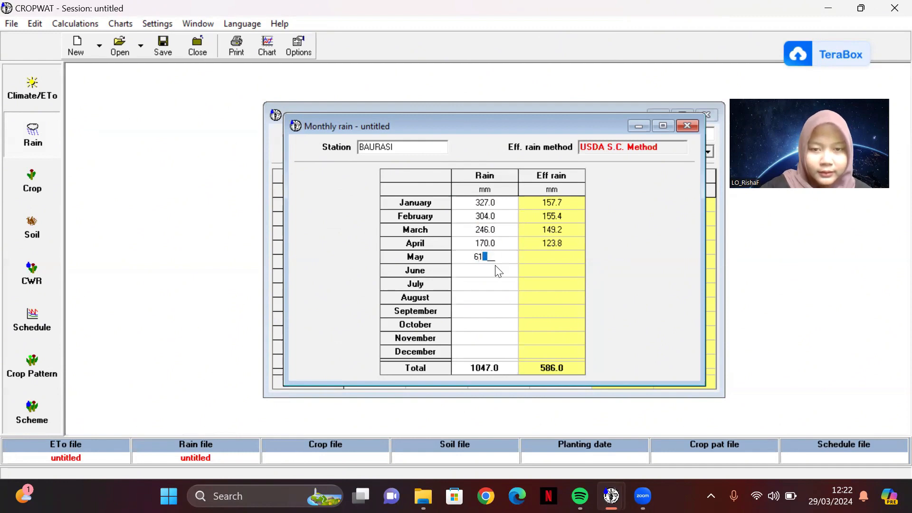
{"action": "key", "text": "Return"}
{"action": "type", "text": "34"}
{"action": "key", "text": "Return"}
Step: Enter the rainfall for July to December as 5, 2, 9, 47, 127 and 269 mm
{"action": "type", "text": "5"}
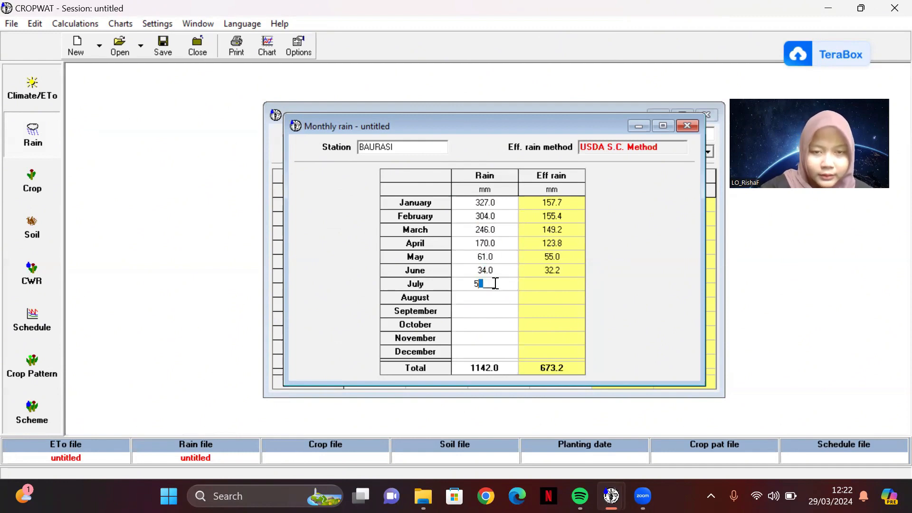
{"action": "key", "text": "Return"}
{"action": "type", "text": "2"}
{"action": "key", "text": "Return"}
{"action": "type", "text": "9"}
{"action": "key", "text": "Return"}
{"action": "type", "text": "47"}
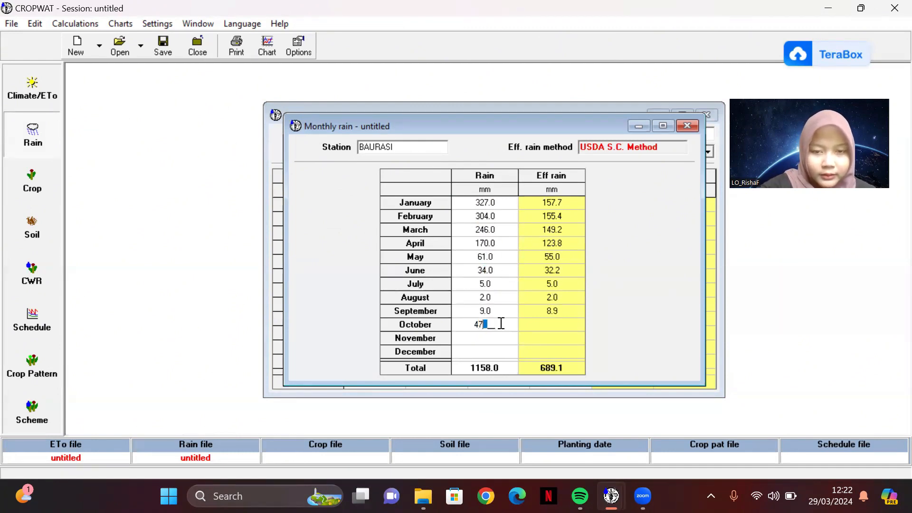
{"action": "key", "text": "Return"}
{"action": "type", "text": "127"}
{"action": "key", "text": "Return"}
{"action": "type", "text": "269"}
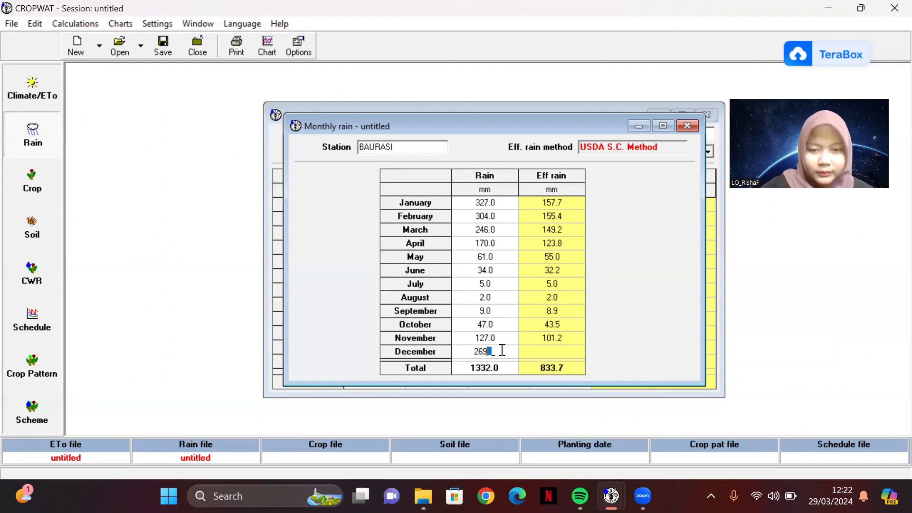
{"action": "key", "text": "Return"}
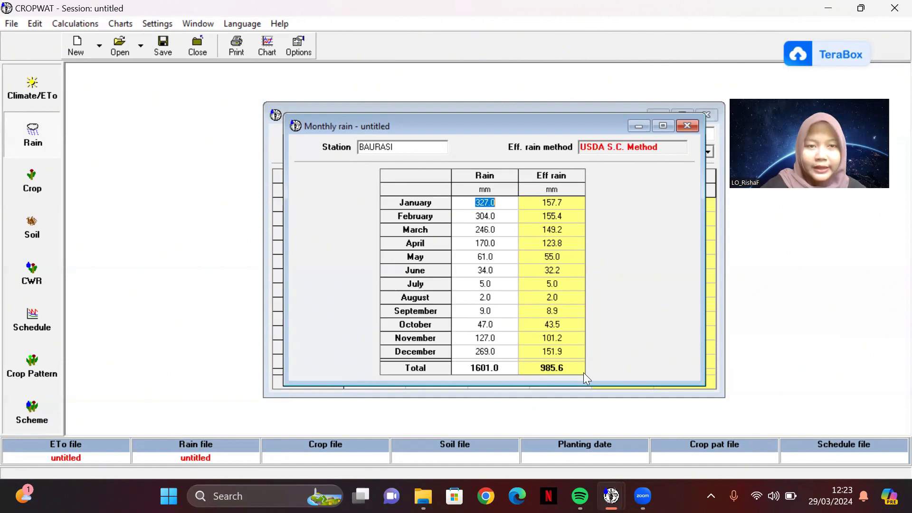
{"action": "left_click", "coordinate": [500, 204]}
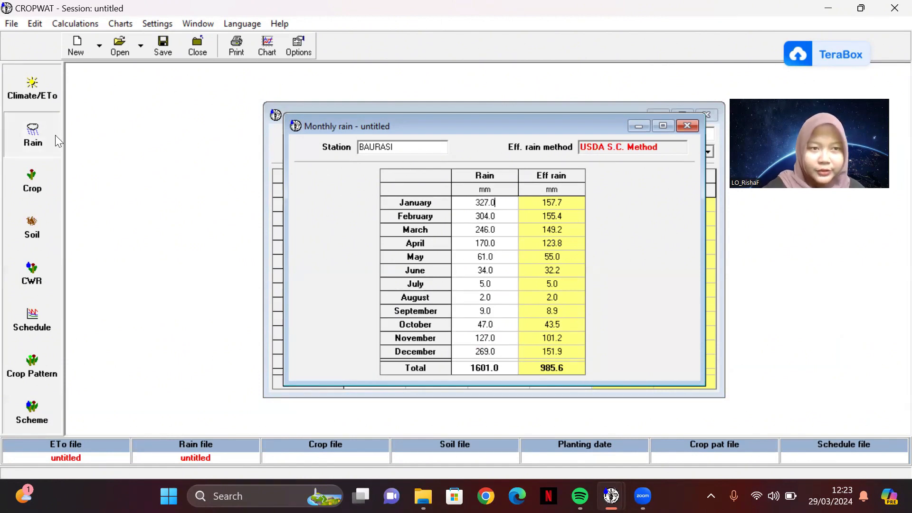
Step: Open the dry crop data, name the crop JAGUNG and set its planting date to 11/04
{"action": "left_click", "coordinate": [41, 180]}
{"action": "type", "text": "JAGUNG"}
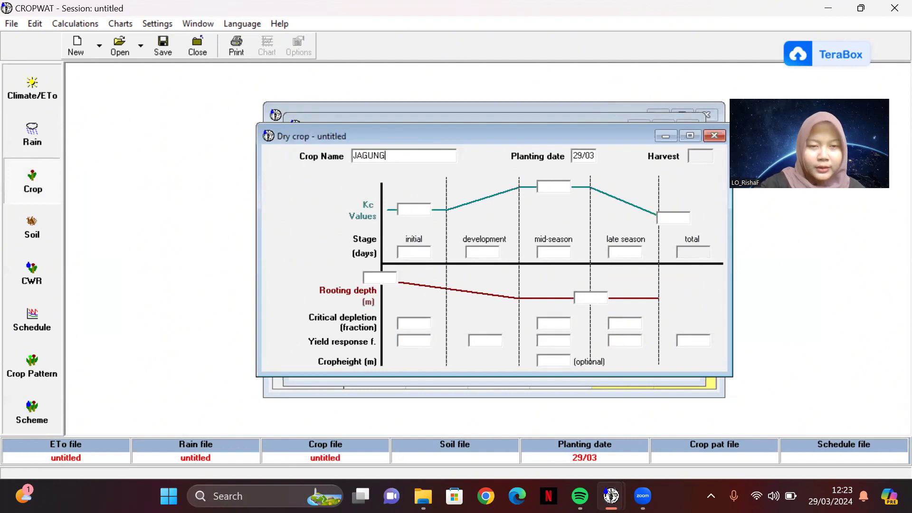
{"action": "double_click", "coordinate": [580, 154]}
{"action": "type", "text": "1104"}
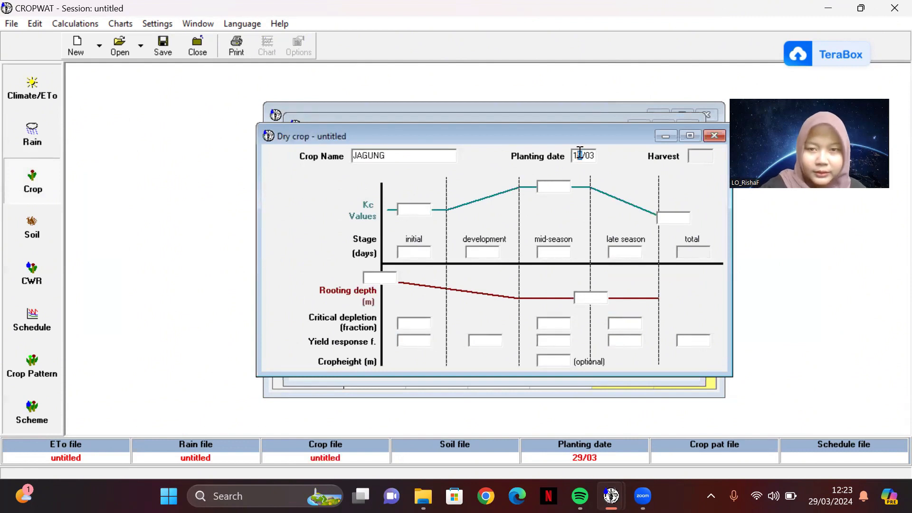
Step: Set the crop's Kc values to 0.30 for the initial stage, 1.20 for mid-season and 0.35 for the late season
{"action": "left_click", "coordinate": [419, 209]}
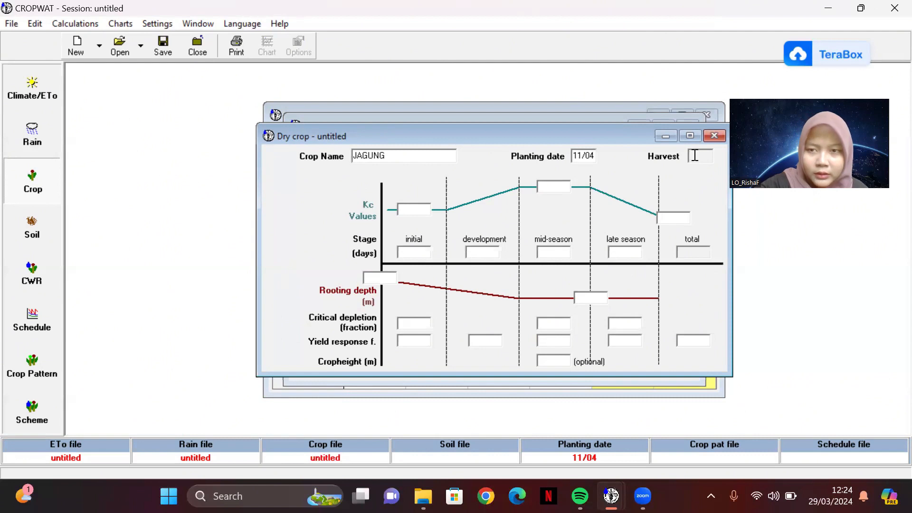
{"action": "left_click", "coordinate": [405, 207]}
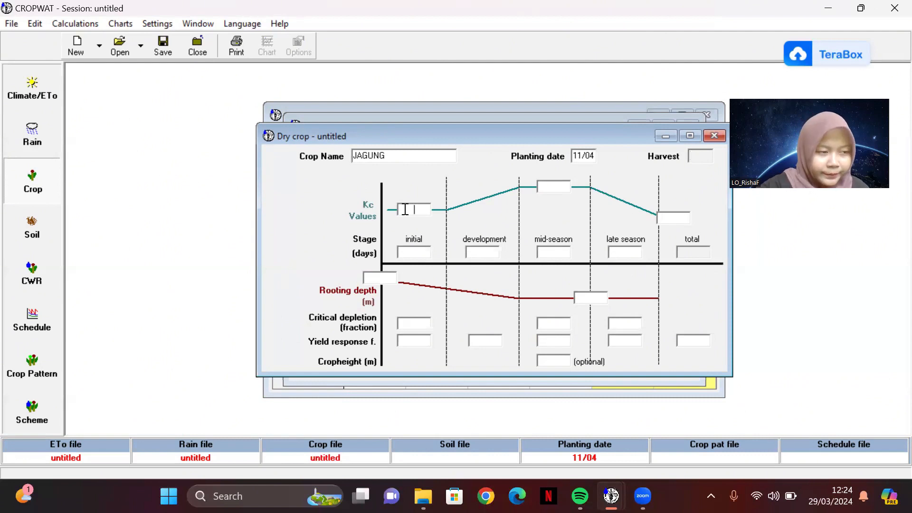
{"action": "type", "text": "030"}
{"action": "key", "text": "Tab"}
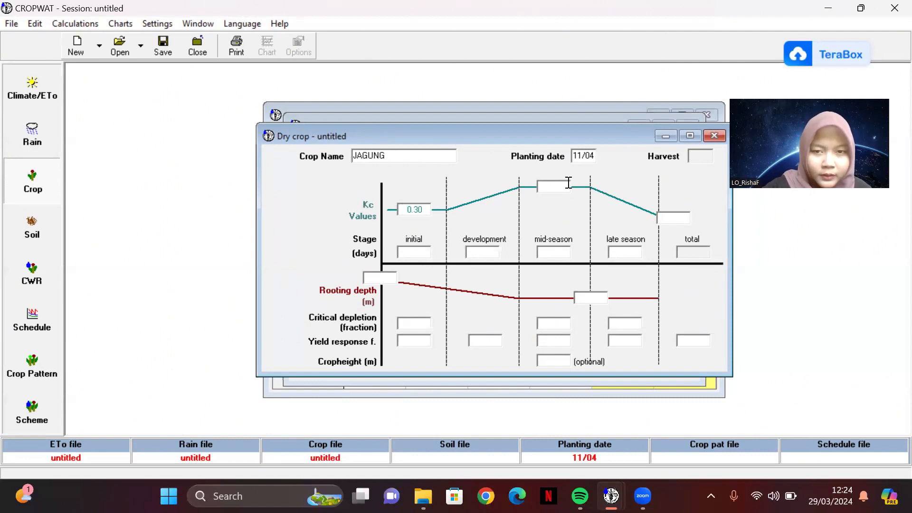
{"action": "type", "text": "1.20"}
{"action": "left_click", "coordinate": [674, 218]}
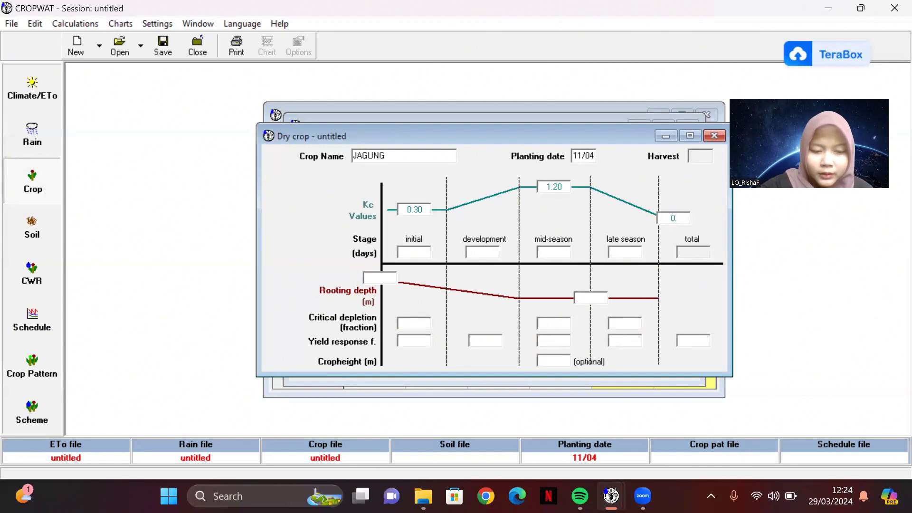
{"action": "type", "text": "0.35"}
Step: Set the crop's stage lengths to 15 days initial, 25 development, 30 mid-season and 20 late season
{"action": "left_click", "coordinate": [415, 252]}
{"action": "type", "text": "15"}
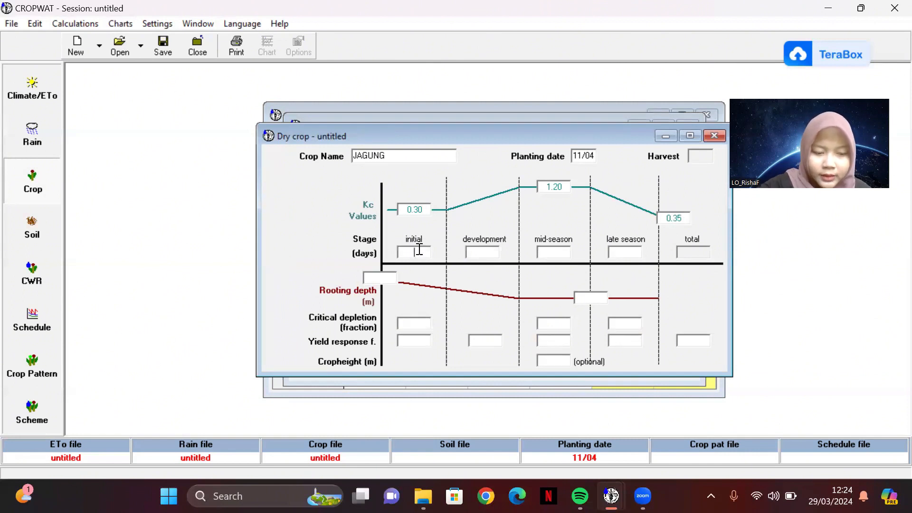
{"action": "left_click", "coordinate": [470, 250]}
{"action": "type", "text": "25"}
{"action": "left_click", "coordinate": [545, 252]}
{"action": "type", "text": "30"}
{"action": "left_click", "coordinate": [611, 251]}
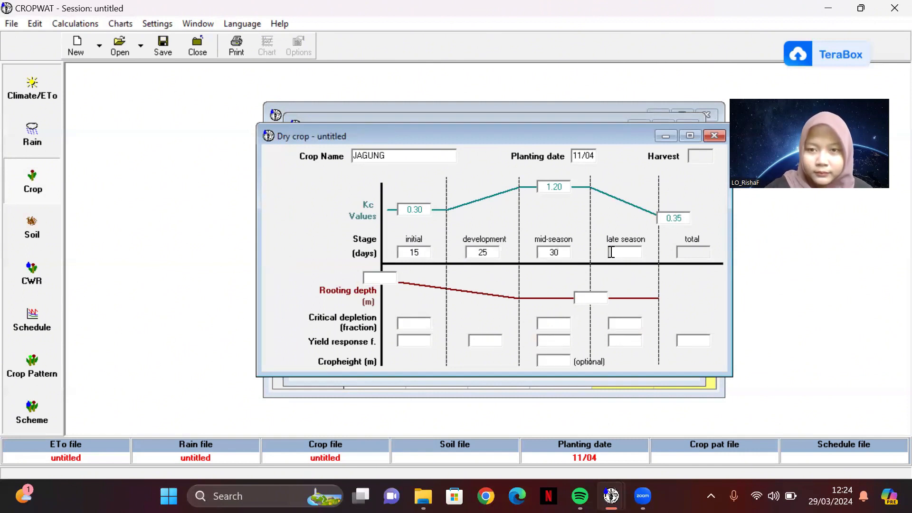
{"action": "type", "text": "20"}
{"action": "left_click", "coordinate": [693, 252]}
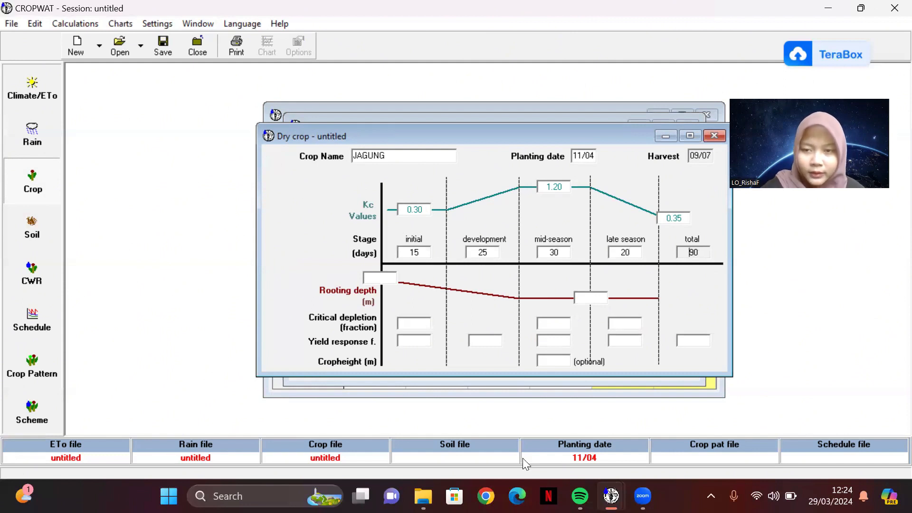
Step: Set the crop's rooting depth to 0.30 m at the start and 1.00 m for the later stages
{"action": "left_click", "coordinate": [375, 278]}
{"action": "type", "text": "0.30"}
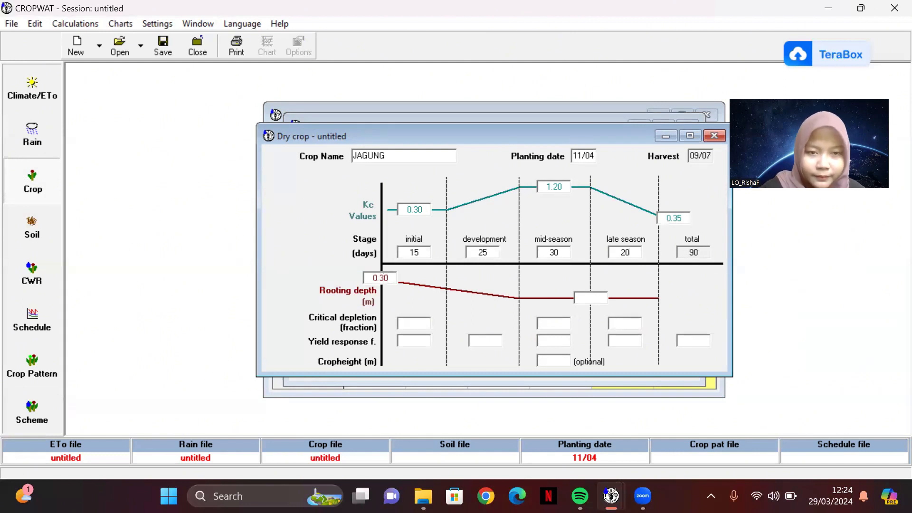
{"action": "left_click", "coordinate": [593, 297]}
{"action": "type", "text": "1.00"}
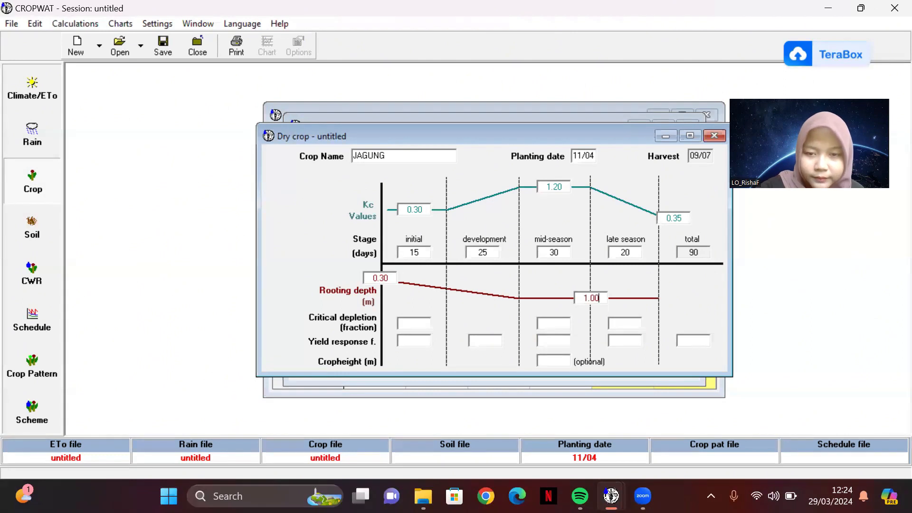
Step: Set the initial critical depletion to 0.55 and the yield response factor to 0.40 for both the initial and development stages
{"action": "left_click", "coordinate": [406, 322]}
{"action": "type", "text": "0.55"}
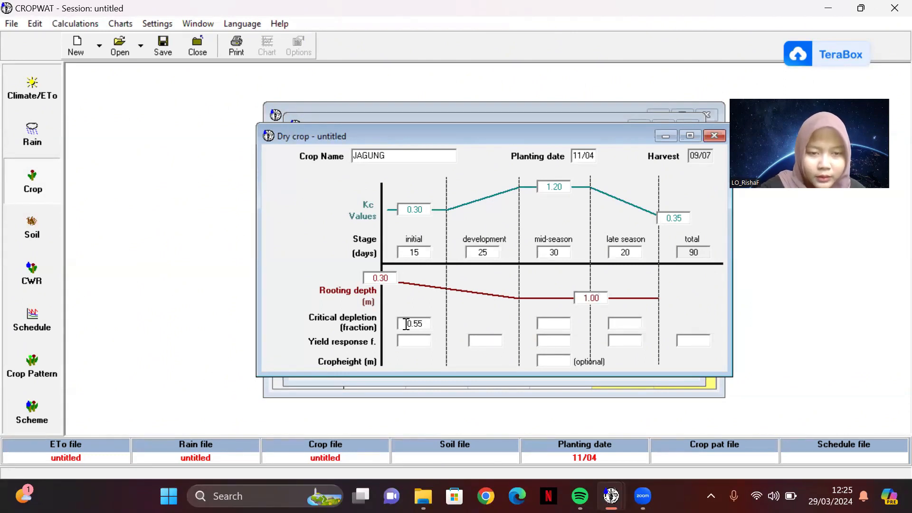
{"action": "left_click", "coordinate": [412, 339]}
{"action": "type", "text": "0.40"}
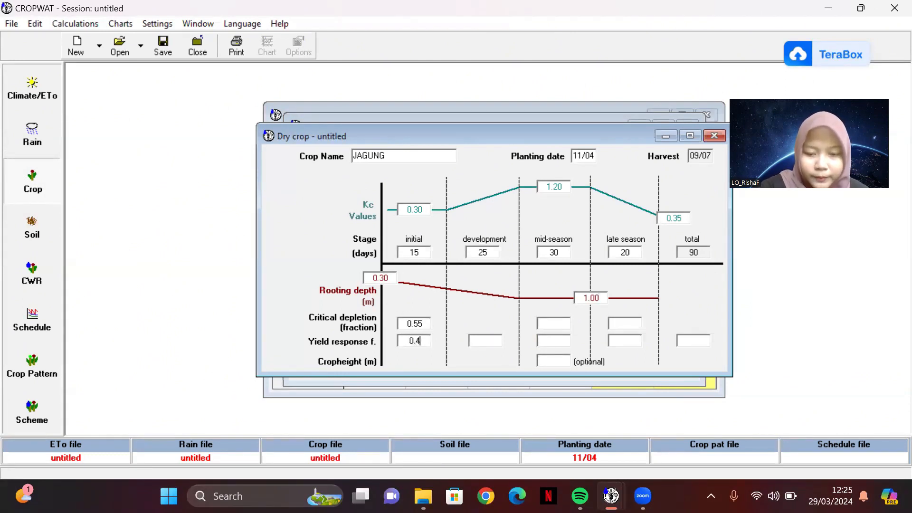
{"action": "left_click", "coordinate": [472, 340]}
{"action": "type", "text": "0.40"}
Step: Set the mid-season critical depletion to 0.55, its yield response factor to 1.30 and the crop height to 2.00 m
{"action": "left_click", "coordinate": [551, 323]}
{"action": "type", "text": "0.55"}
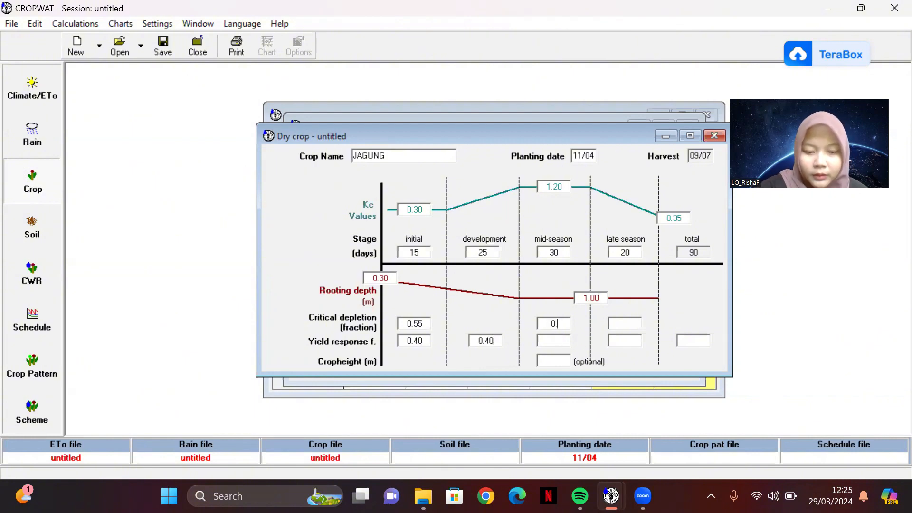
{"action": "left_click", "coordinate": [549, 341]}
{"action": "type", "text": "1.30"}
{"action": "left_click", "coordinate": [548, 360]}
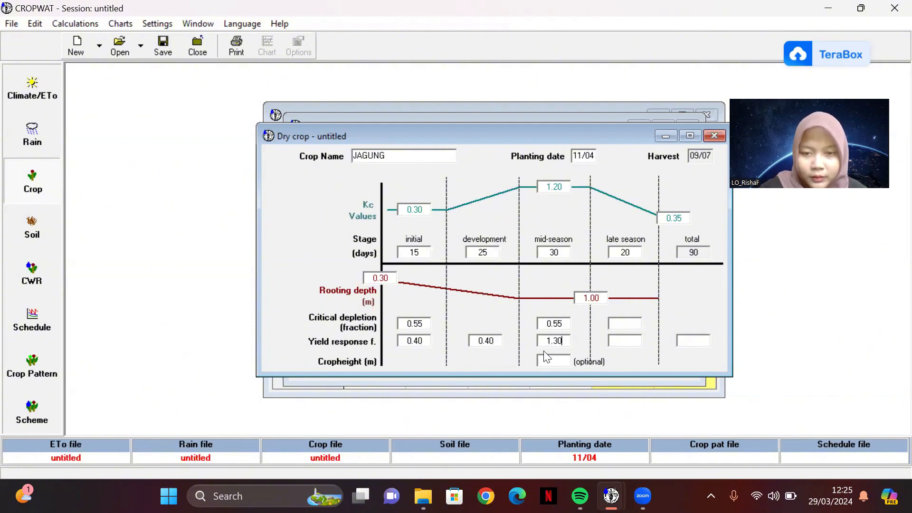
{"action": "type", "text": "2.00"}
Step: Set the late-season critical depletion to 0.80, its yield response factor to 0.50 and the total yield response factor to 1.25
{"action": "left_click", "coordinate": [624, 323]}
{"action": "type", "text": "0"}
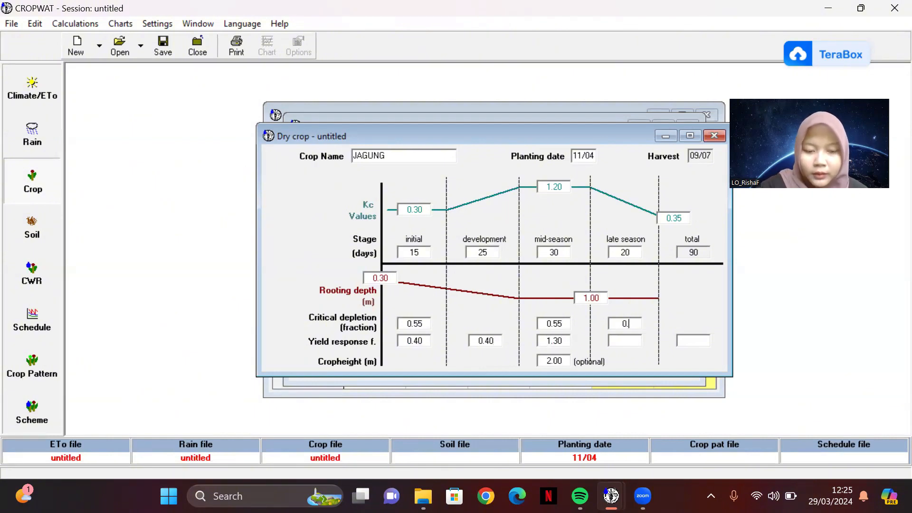
{"action": "type", "text": ".80"}
{"action": "left_click", "coordinate": [629, 340]}
{"action": "type", "text": "0.50"}
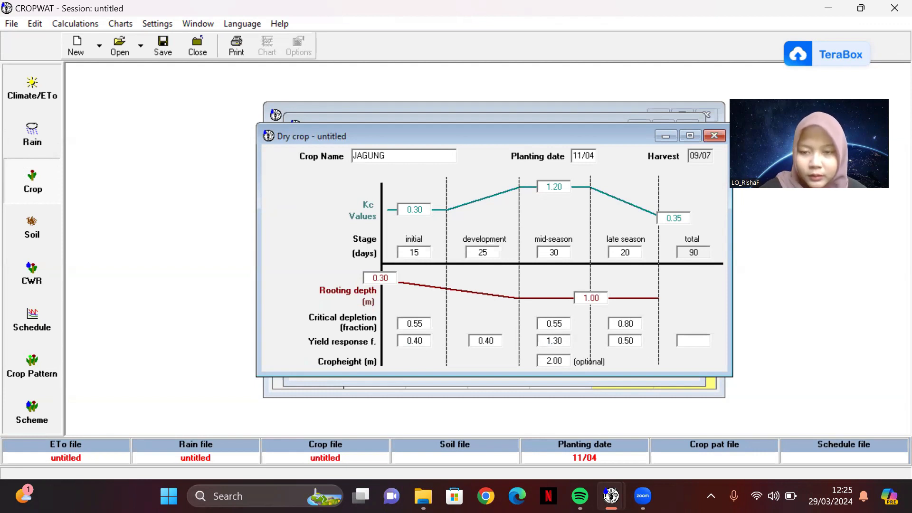
{"action": "left_click", "coordinate": [692, 342]}
{"action": "type", "text": "1.25"}
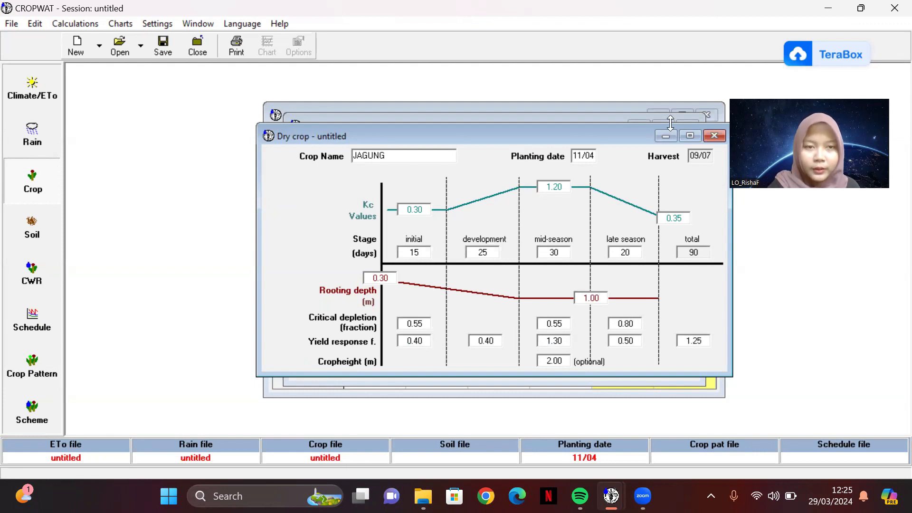
Step: Save the dry crop data in the crops folder as cROPWAT jAGUNG
{"action": "left_click", "coordinate": [161, 45]}
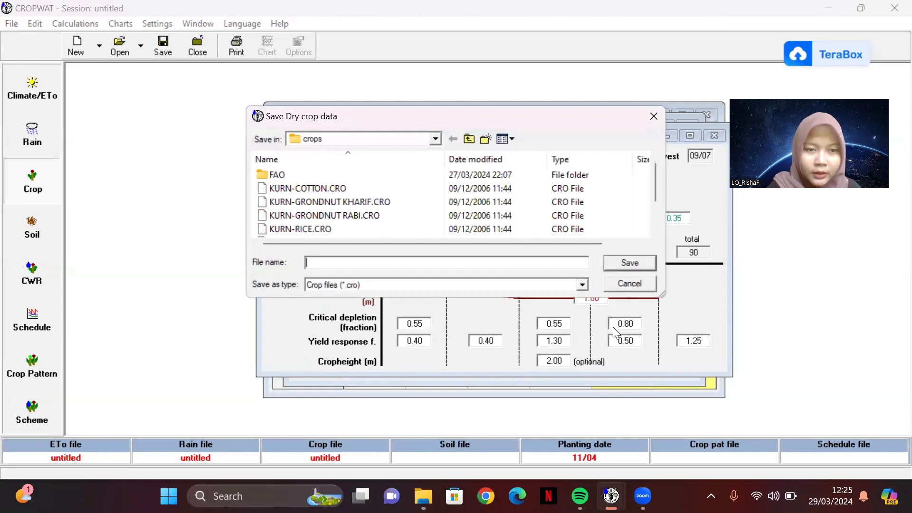
{"action": "type", "text": "cROPWAT jAGUNG"}
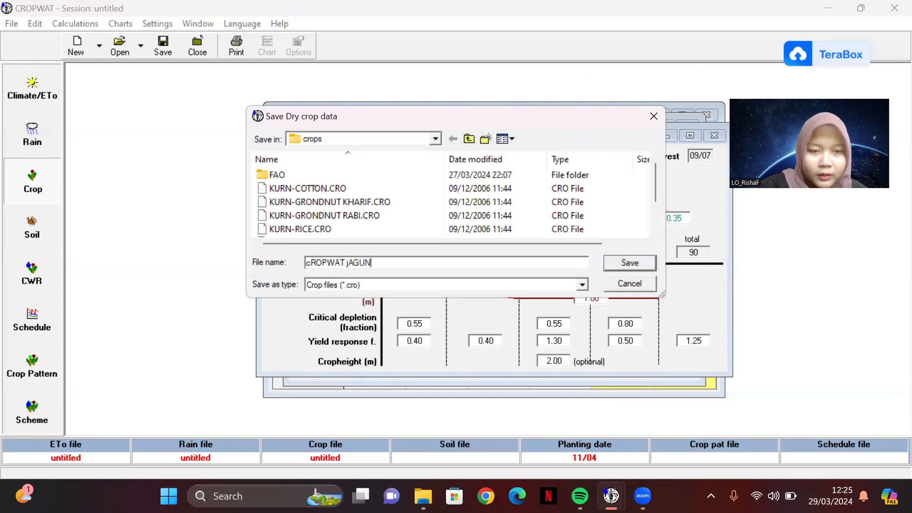
{"action": "key", "text": "Return"}
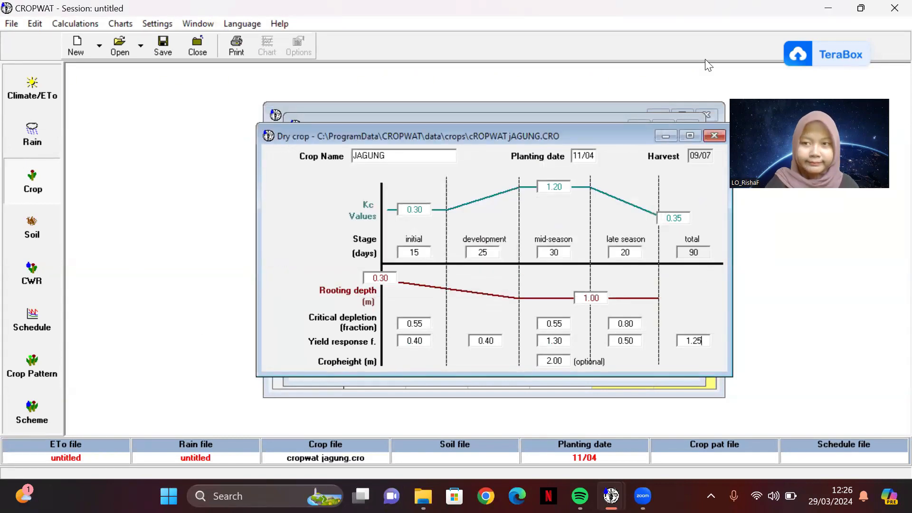
Step: Open the soil data and name the soil MEDIUM (LOAM)
{"action": "left_click", "coordinate": [44, 213]}
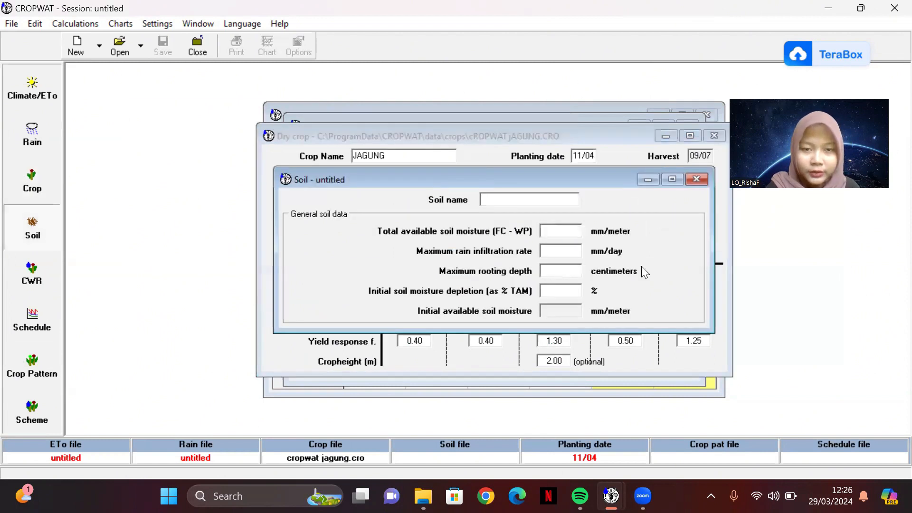
{"action": "type", "text": ",EDIUM"}
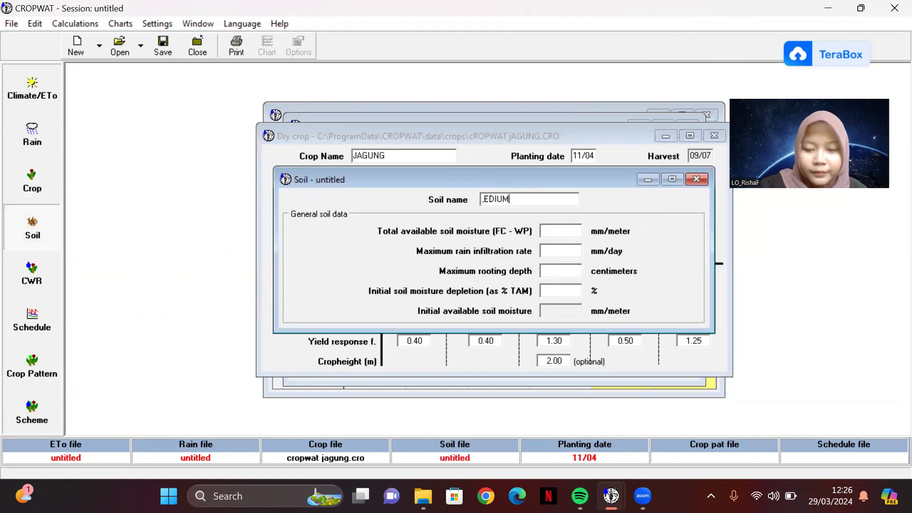
{"action": "key", "text": "BackSpace"}
{"action": "key", "text": "BackSpace"}
{"action": "key", "text": "BackSpace"}
{"action": "key", "text": "BackSpace"}
{"action": "key", "text": "BackSpace"}
{"action": "key", "text": "BackSpace"}
{"action": "type", "text": "MEDIUM (LOAM)"}
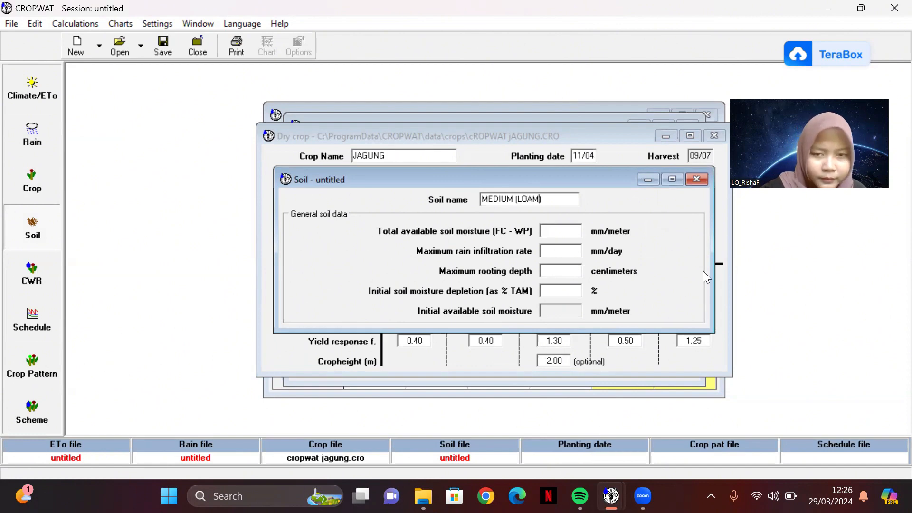
Step: Set total available soil moisture to 200 mm/meter, maximum infiltration rate to 40 mm/day, maximum rooting depth to 300 cm and initial depletion to 0 %
{"action": "left_click", "coordinate": [562, 230]}
{"action": "type", "text": "200"}
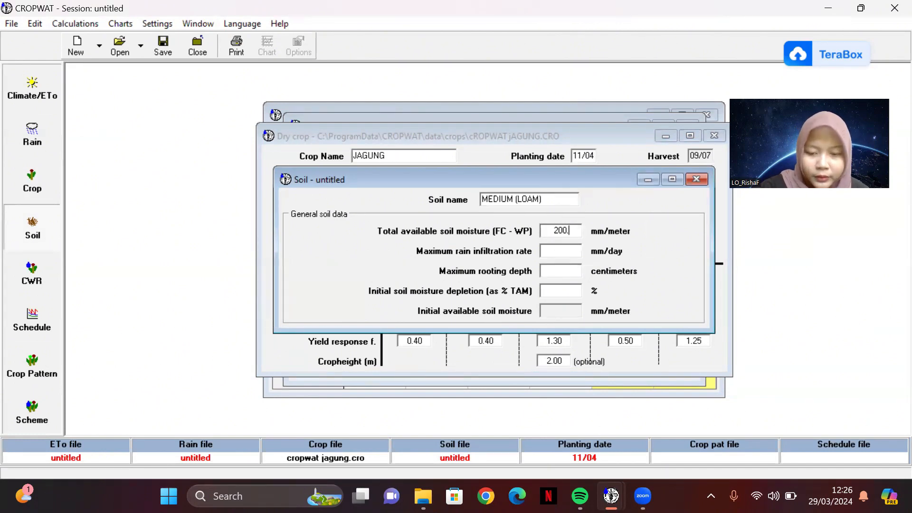
{"action": "left_click", "coordinate": [562, 251]}
{"action": "type", "text": "40"}
{"action": "left_click", "coordinate": [562, 271]}
{"action": "type", "text": "300"}
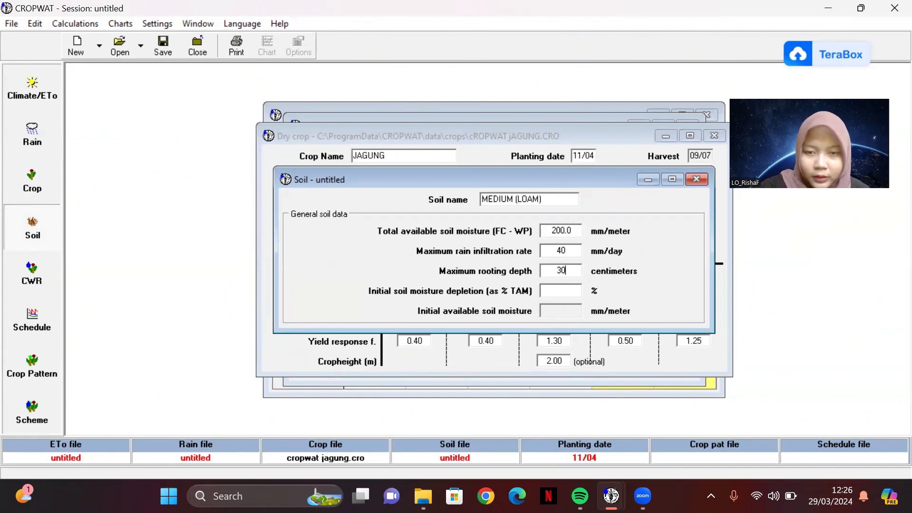
{"action": "left_click", "coordinate": [562, 291]}
{"action": "type", "text": "0"}
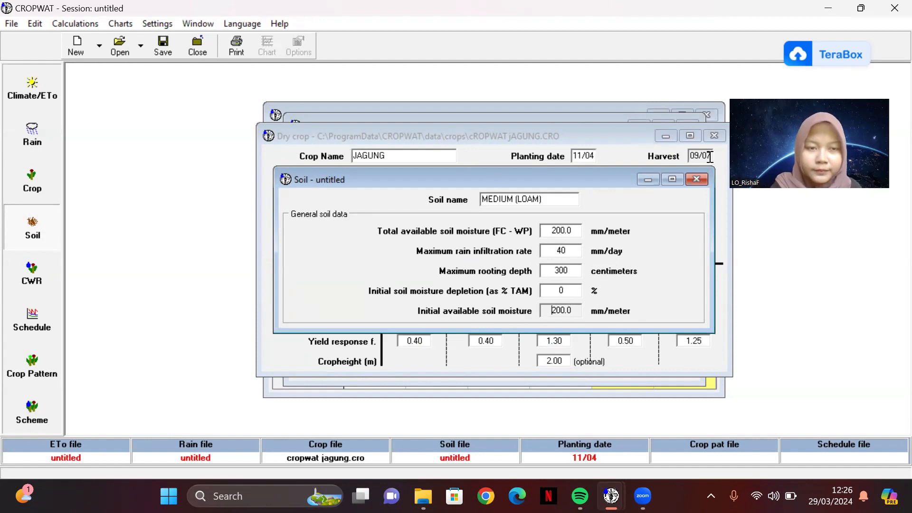
Step: Open the crop water requirements and examine the irrigation schedule's totals and yield reductions
{"action": "left_click", "coordinate": [14, 265]}
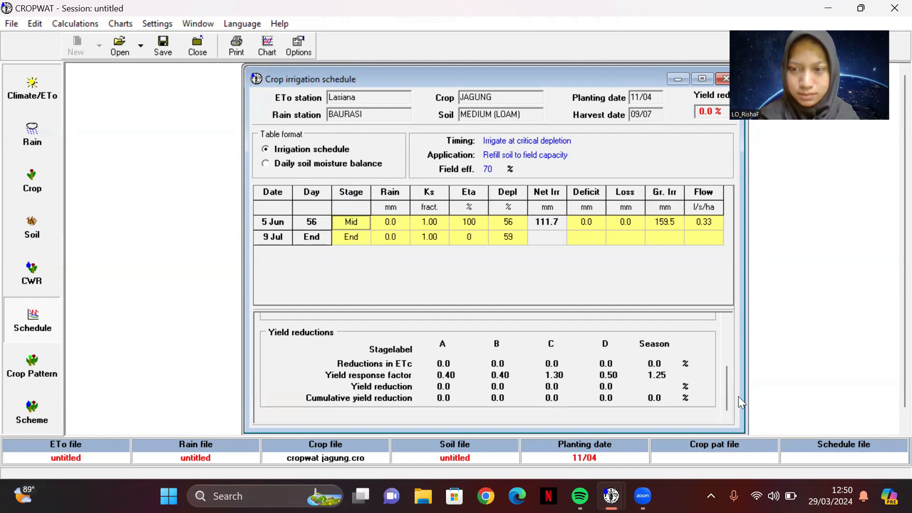
{"action": "left_click_drag", "start_coordinate": [723, 388], "coordinate": [723, 342]}
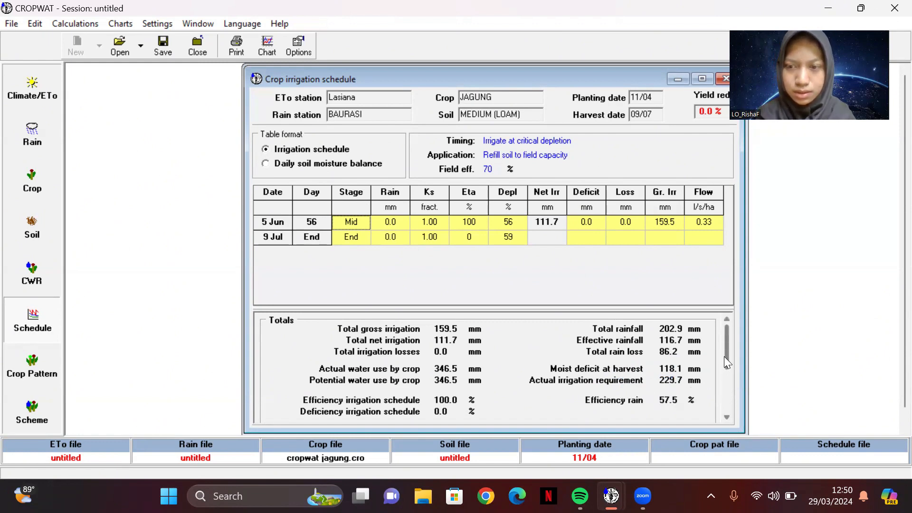
{"action": "scroll", "coordinate": [724, 399], "scroll_direction": "down", "scroll_amount": 3}
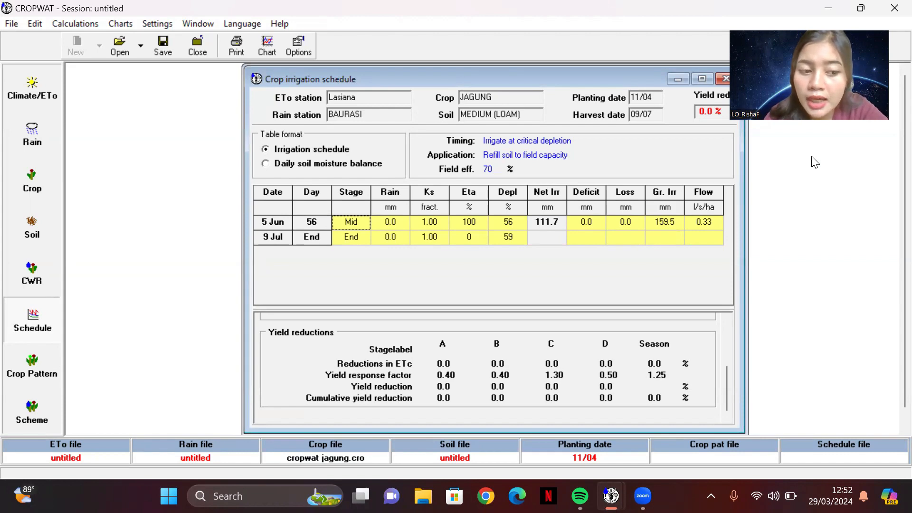
{"action": "key", "text": "F1"}
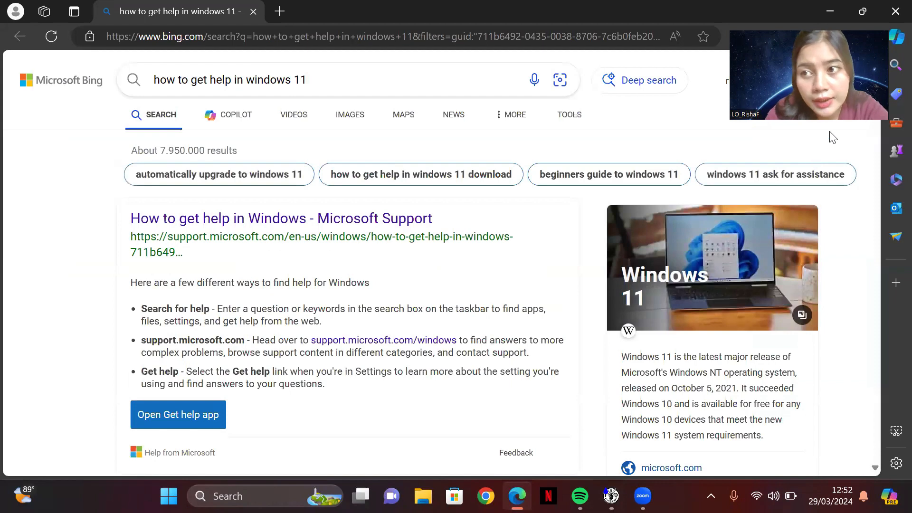
{"action": "left_click", "coordinate": [891, 7]}
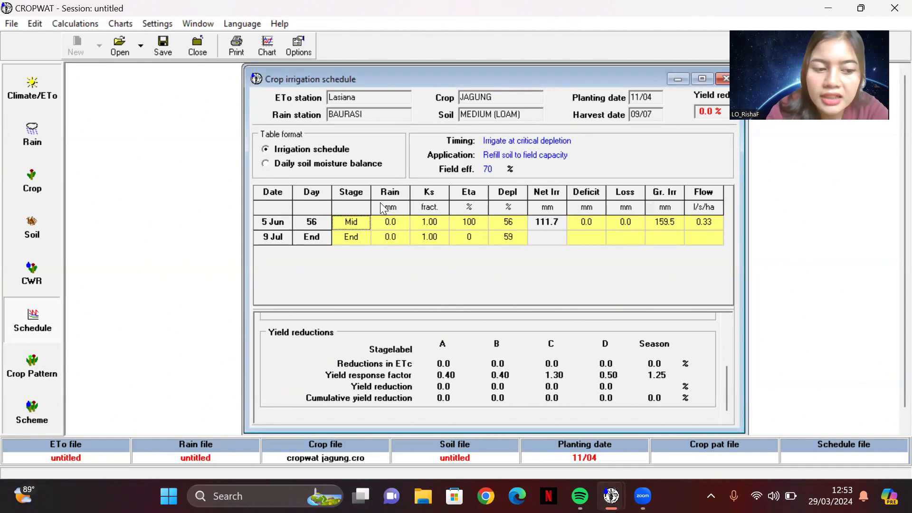
Step: Try to calculate the scheme supply
{"action": "left_click", "coordinate": [34, 415]}
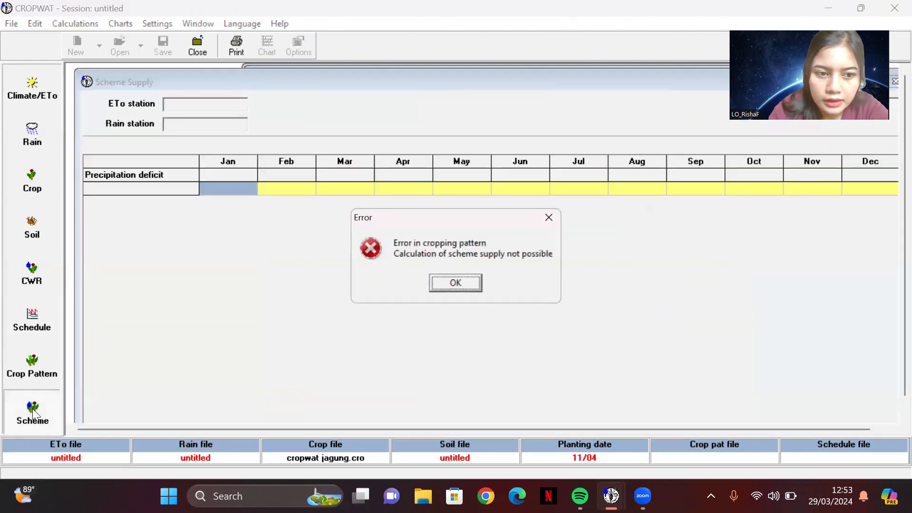
{"action": "left_click", "coordinate": [445, 285]}
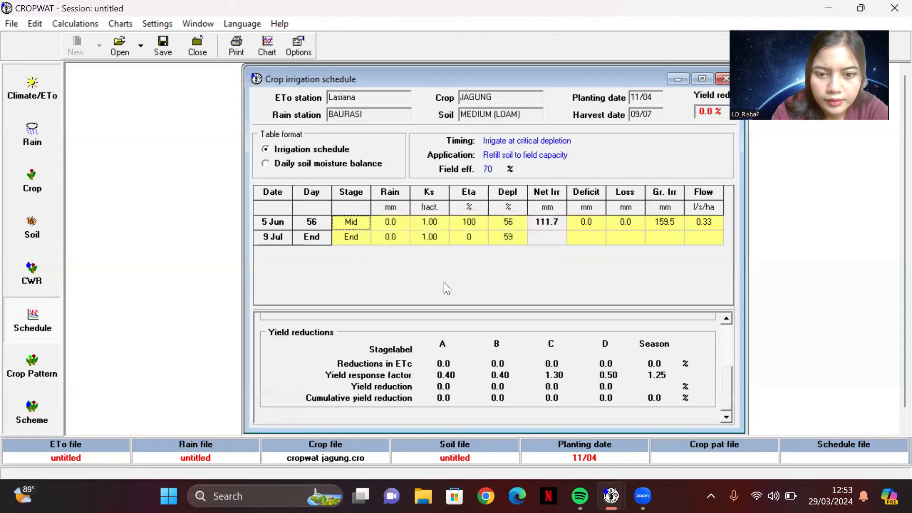
{"action": "left_click", "coordinate": [15, 373]}
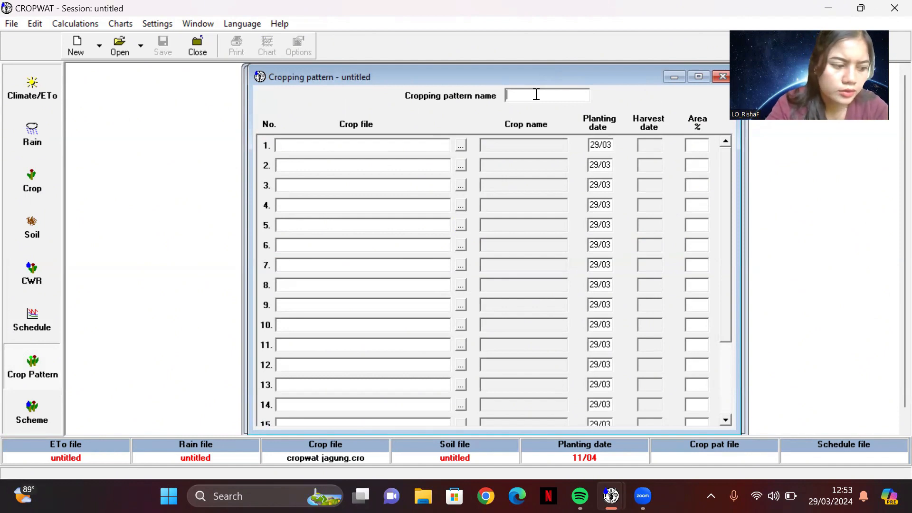
{"action": "type", "text": "cob"}
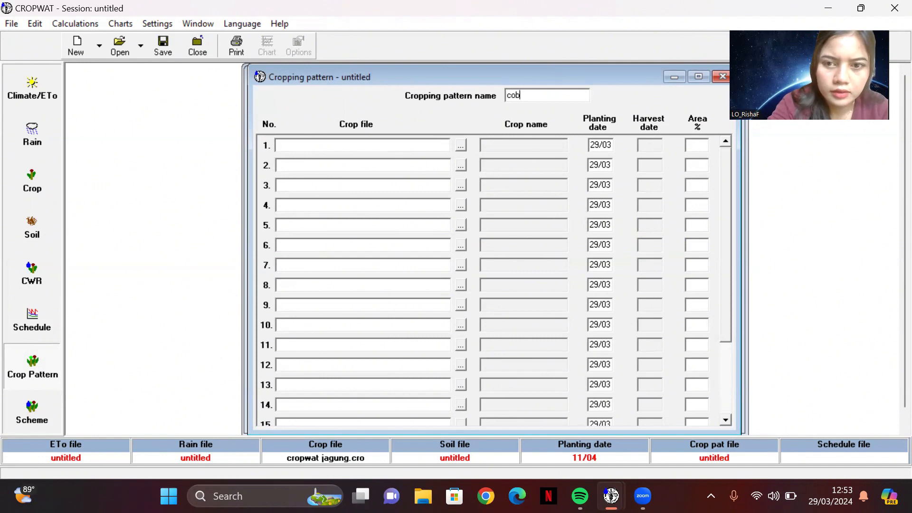
{"action": "type", "text": "a"}
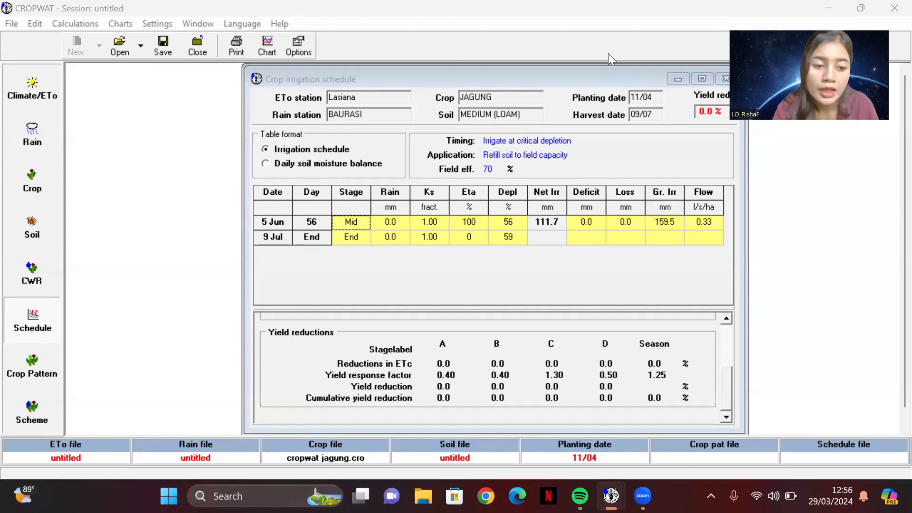
Step: Open the cropping pattern data and name the pattern Coba
{"action": "left_click", "coordinate": [23, 374]}
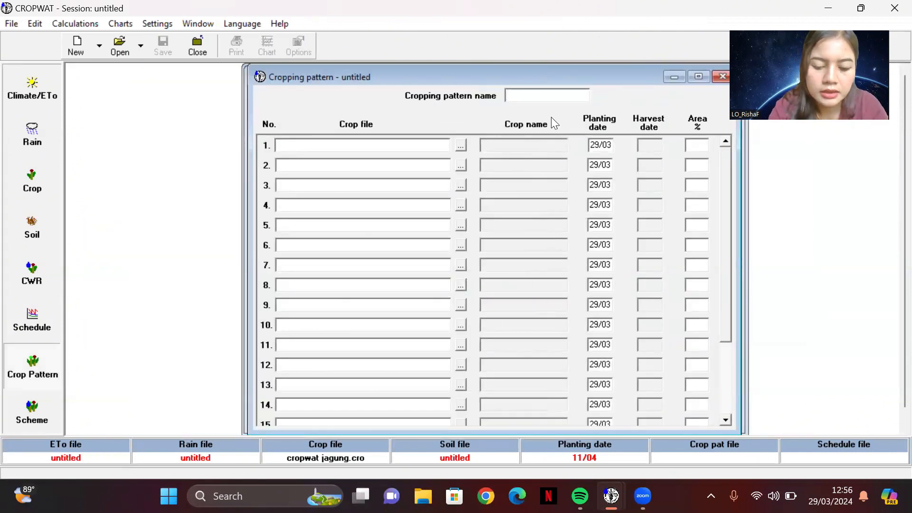
{"action": "type", "text": "Co"}
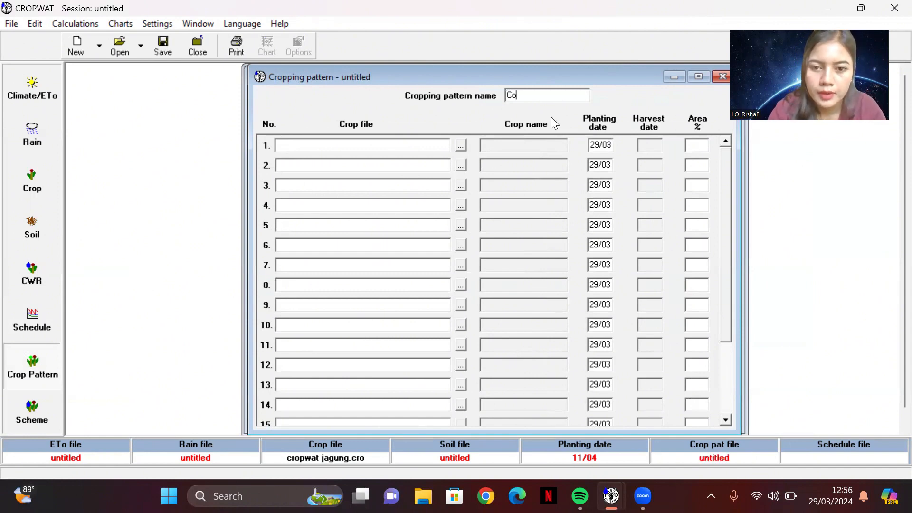
{"action": "type", "text": "ba"}
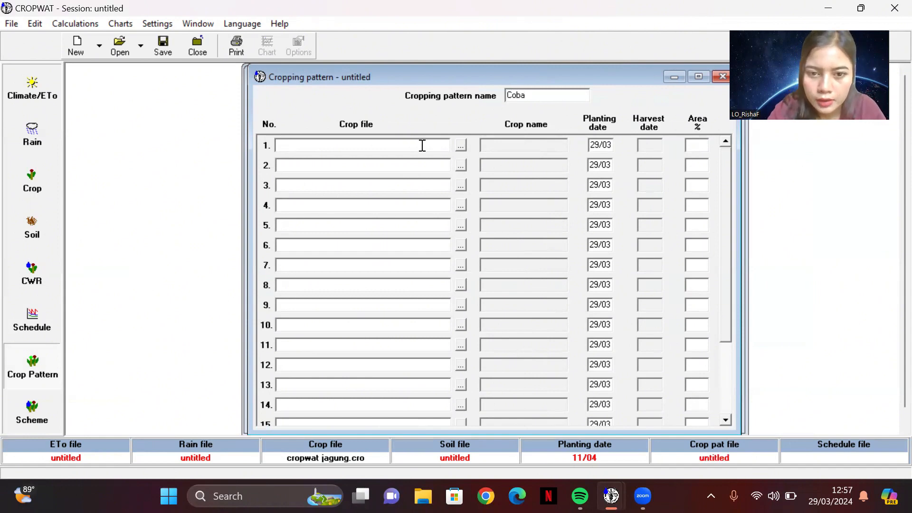
Step: Assign the FAO crop file RICE.CRO to the first row of the cropping pattern
{"action": "left_click", "coordinate": [460, 144]}
{"action": "left_click", "coordinate": [364, 139]}
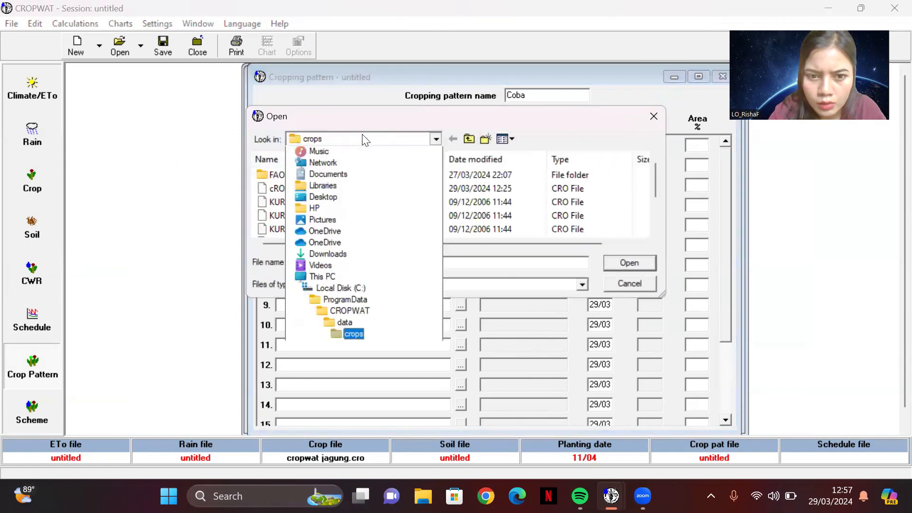
{"action": "left_click", "coordinate": [274, 175]}
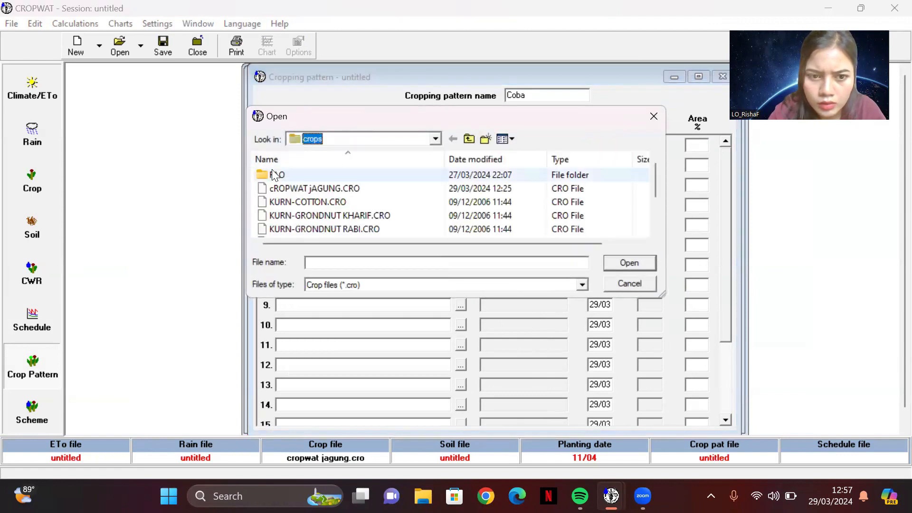
{"action": "double_click", "coordinate": [273, 173]}
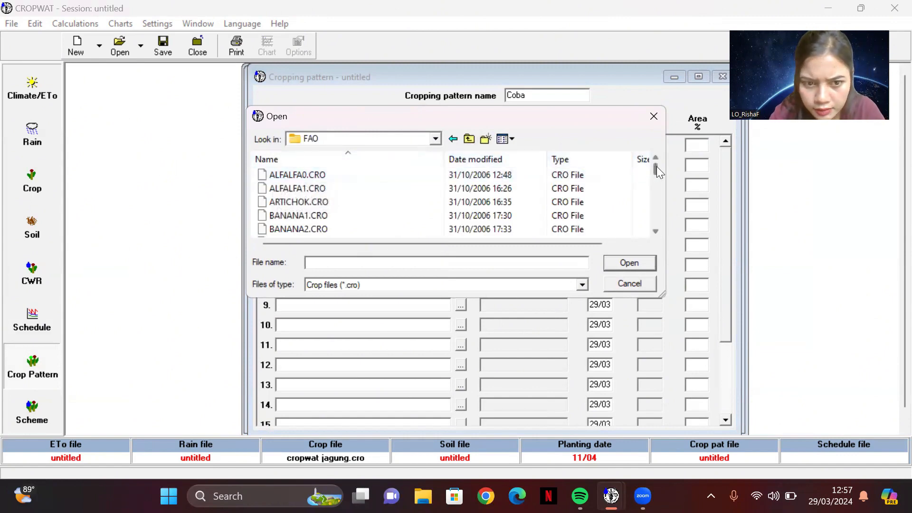
{"action": "left_click_drag", "start_coordinate": [655, 168], "coordinate": [657, 203]}
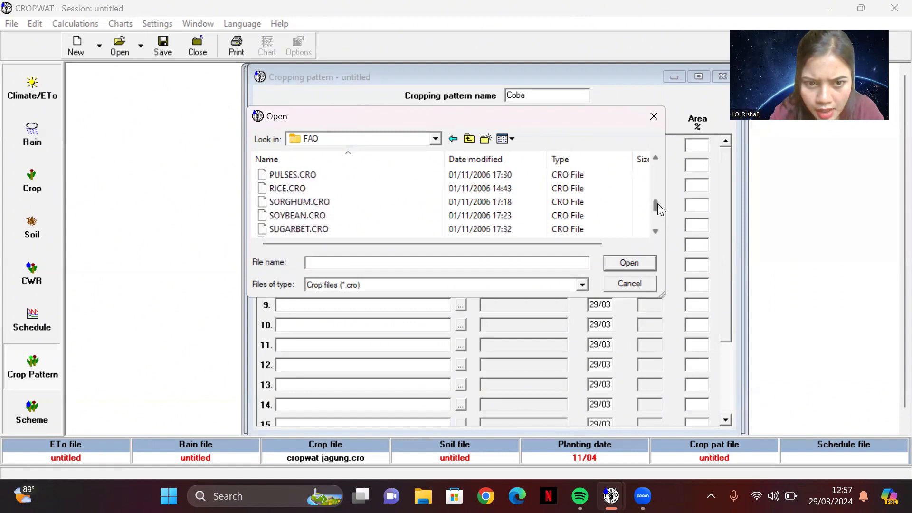
{"action": "left_click", "coordinate": [451, 187]}
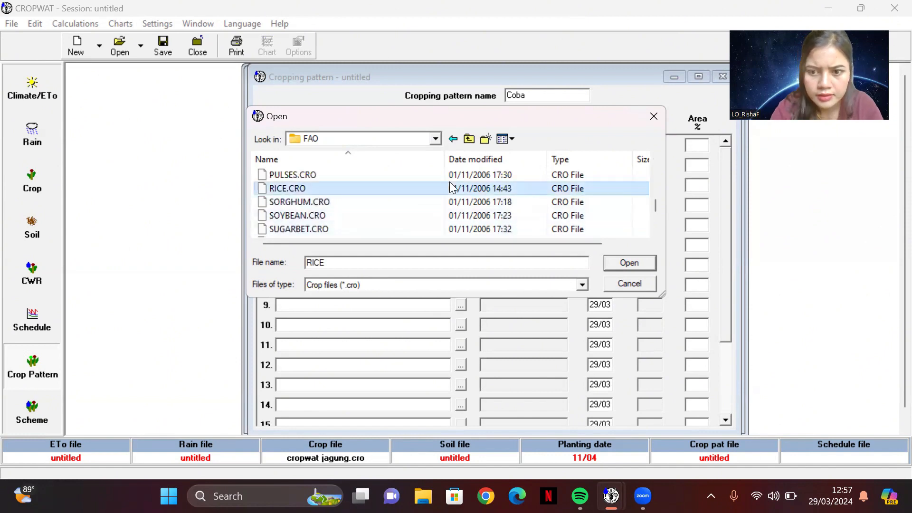
{"action": "left_click", "coordinate": [625, 263]}
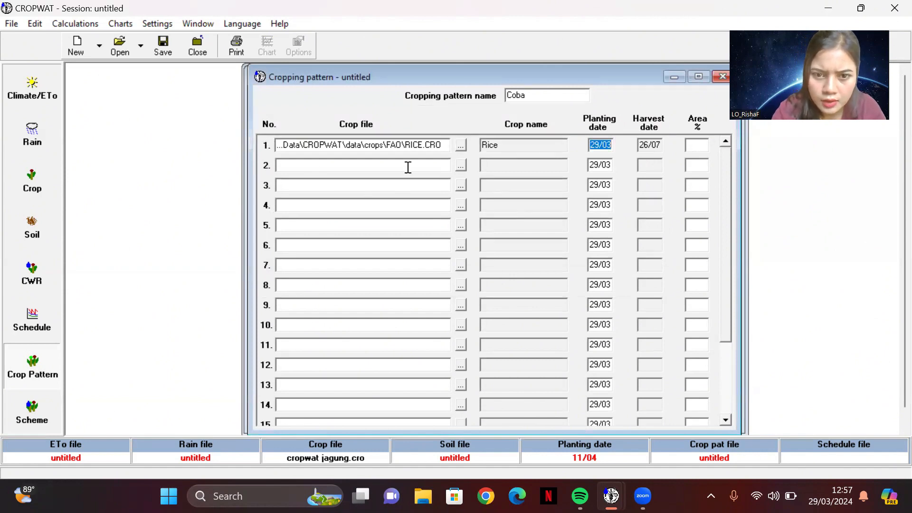
Step: Assign the FAO crop file BEANS-DR.CRO to the second row of the cropping pattern
{"action": "left_click", "coordinate": [459, 167]}
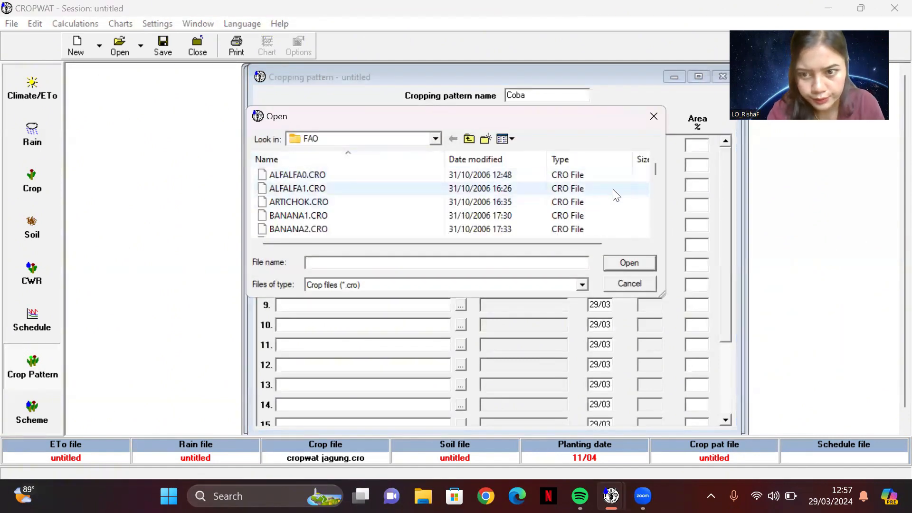
{"action": "mouse_move", "coordinate": [654, 170]}
{"action": "left_mouse_down"}
{"action": "mouse_move", "coordinate": [656, 231]}
{"action": "mouse_move", "coordinate": [663, 179]}
{"action": "left_mouse_up"}
{"action": "scroll", "coordinate": [664, 180], "scroll_direction": "up", "scroll_amount": 1}
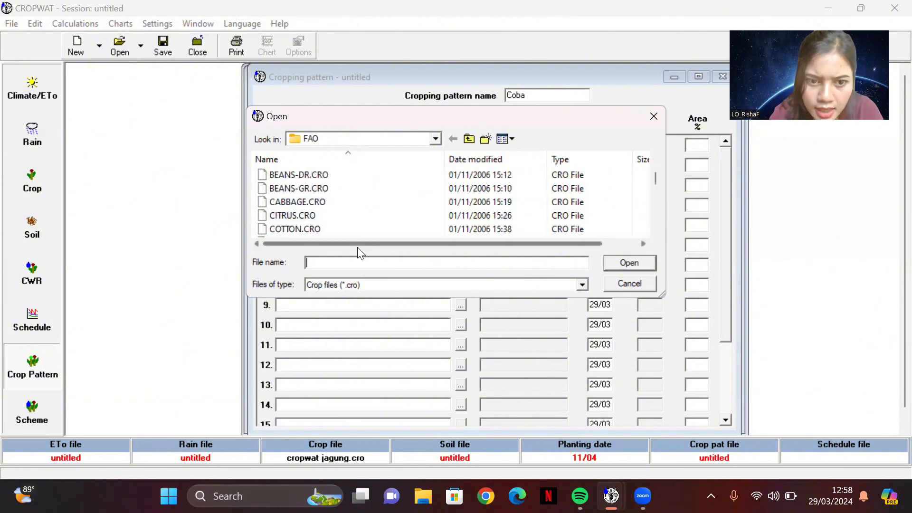
{"action": "left_click", "coordinate": [299, 174]}
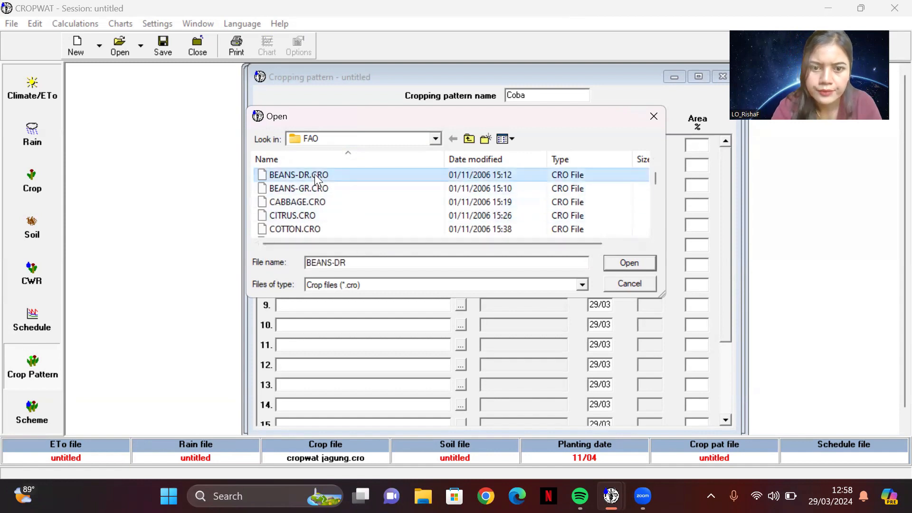
{"action": "left_click", "coordinate": [626, 262]}
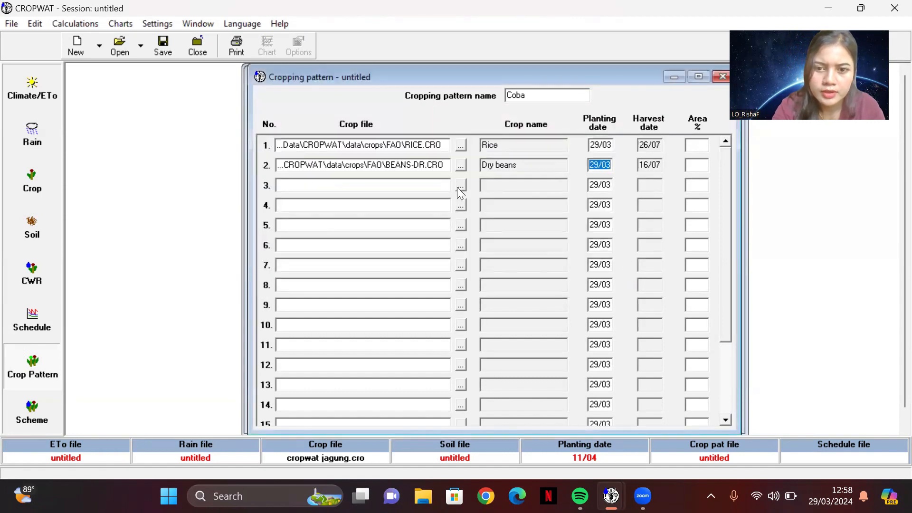
Step: Assign the FAO crop file GRONDNUT.CRO to the third row of the cropping pattern
{"action": "left_click", "coordinate": [457, 186]}
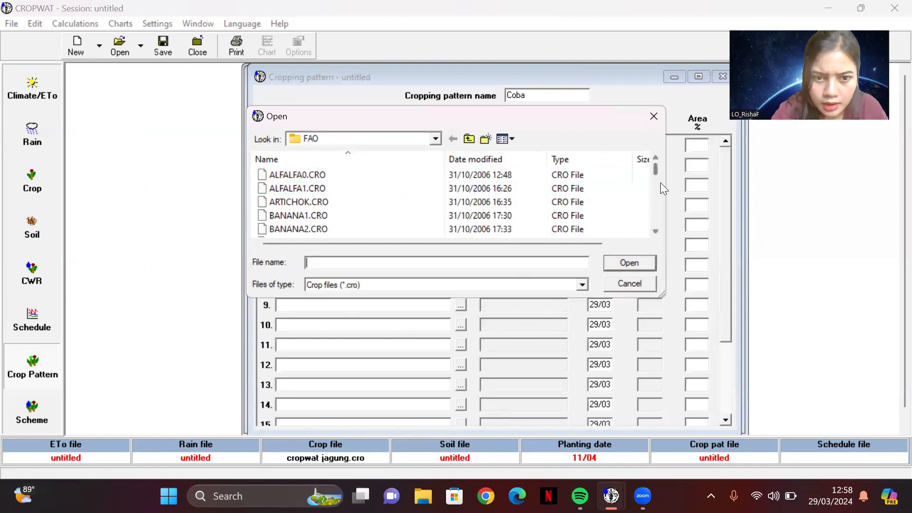
{"action": "left_click_drag", "start_coordinate": [654, 172], "coordinate": [654, 192]}
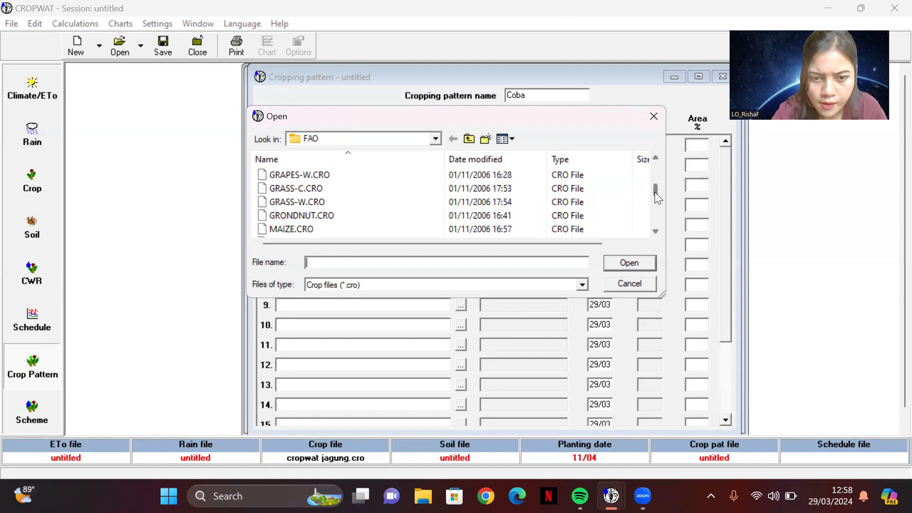
{"action": "left_click", "coordinate": [499, 216]}
{"action": "left_click", "coordinate": [618, 263]}
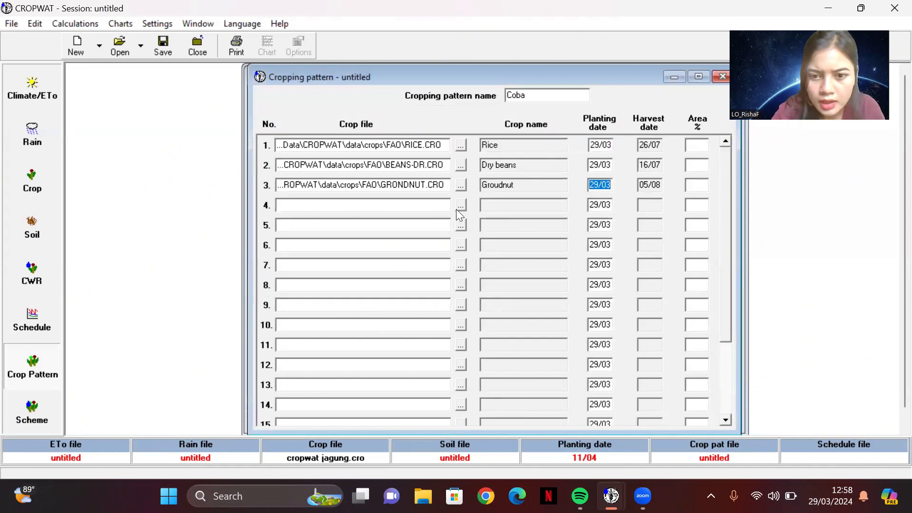
Step: Assign the FAO crop file POTATO.CRO to the fourth row of the cropping pattern
{"action": "left_click", "coordinate": [459, 207]}
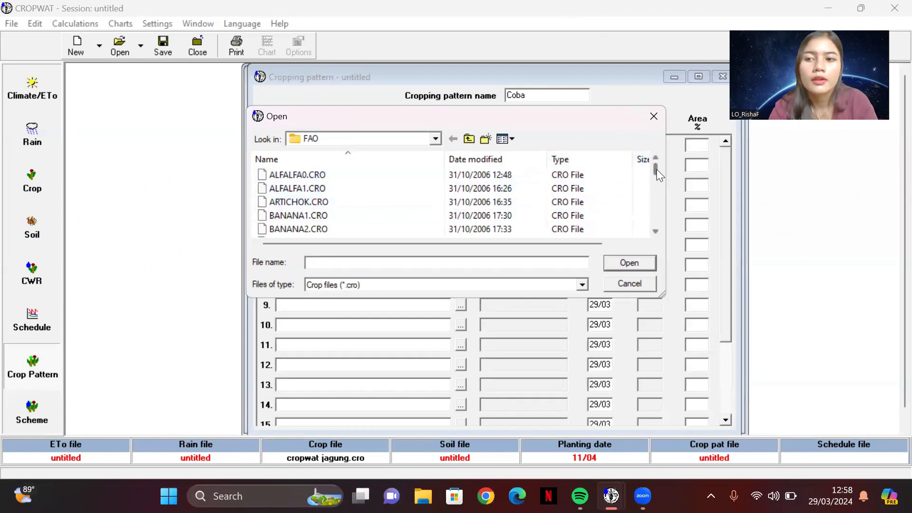
{"action": "left_click_drag", "start_coordinate": [656, 169], "coordinate": [651, 205]}
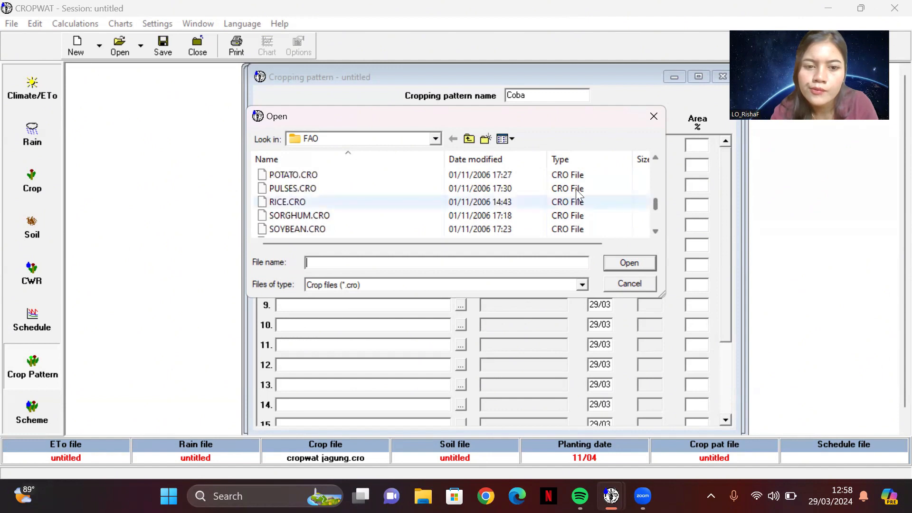
{"action": "left_click", "coordinate": [545, 176]}
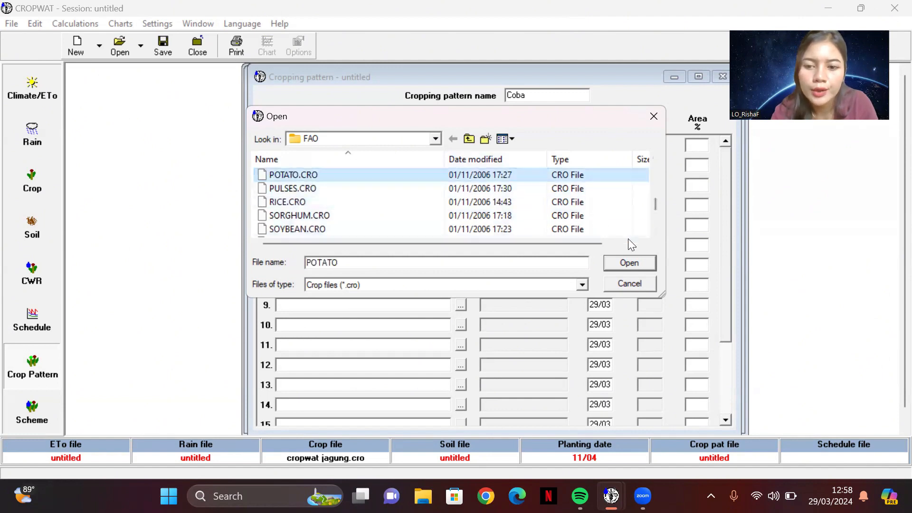
{"action": "left_click", "coordinate": [628, 262]}
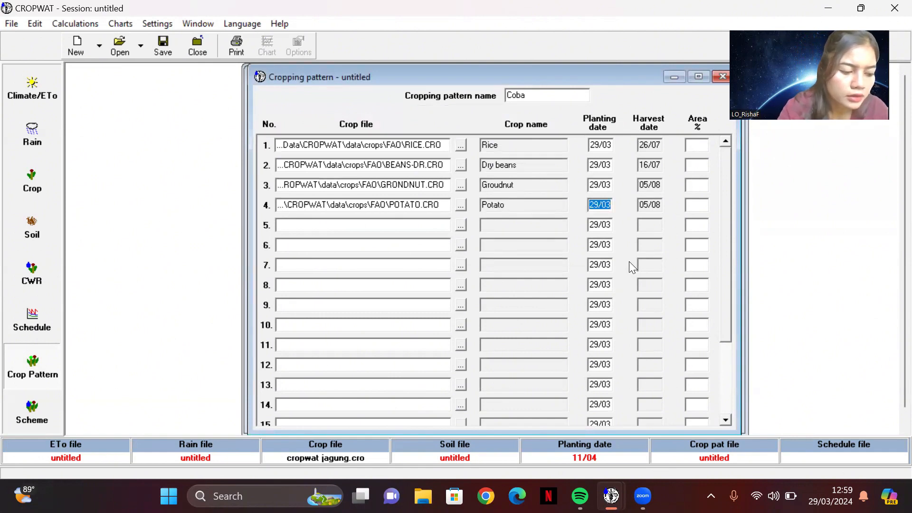
Step: Try to set the cropped area to 90 % for rice and 50 % for dry beans
{"action": "left_click", "coordinate": [695, 146]}
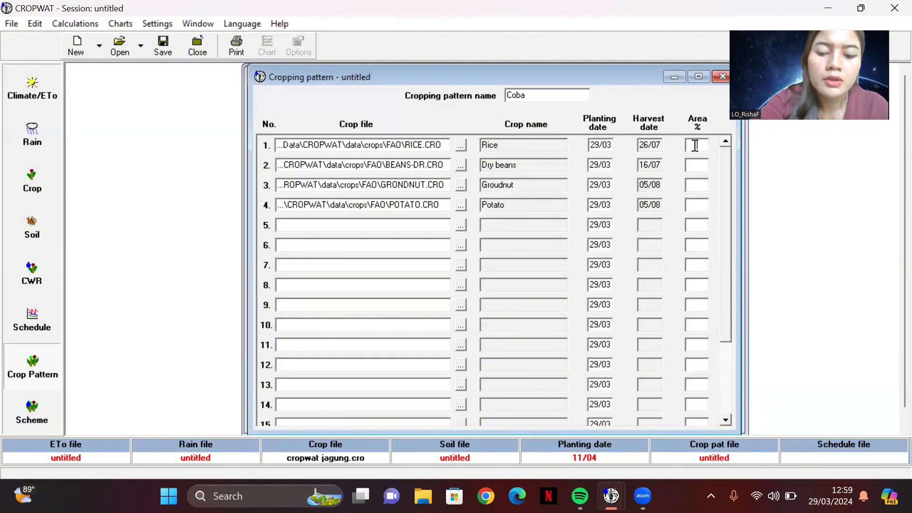
{"action": "left_click", "coordinate": [694, 145]}
{"action": "type", "text": "90"}
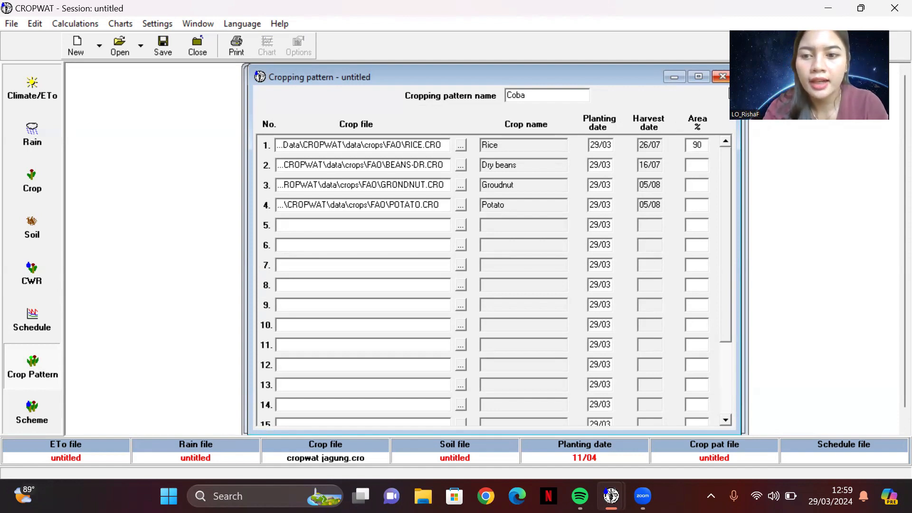
{"action": "left_click", "coordinate": [696, 169]}
{"action": "type", "text": "50"}
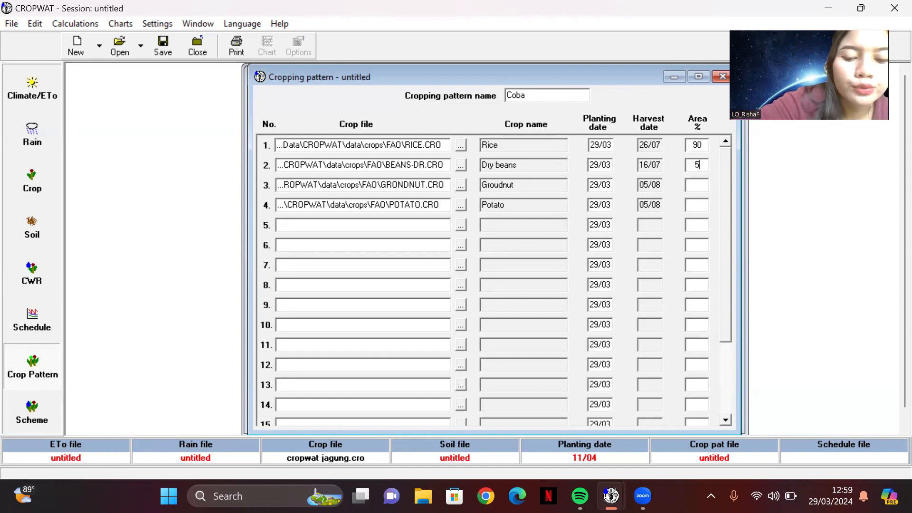
{"action": "left_click", "coordinate": [693, 186]}
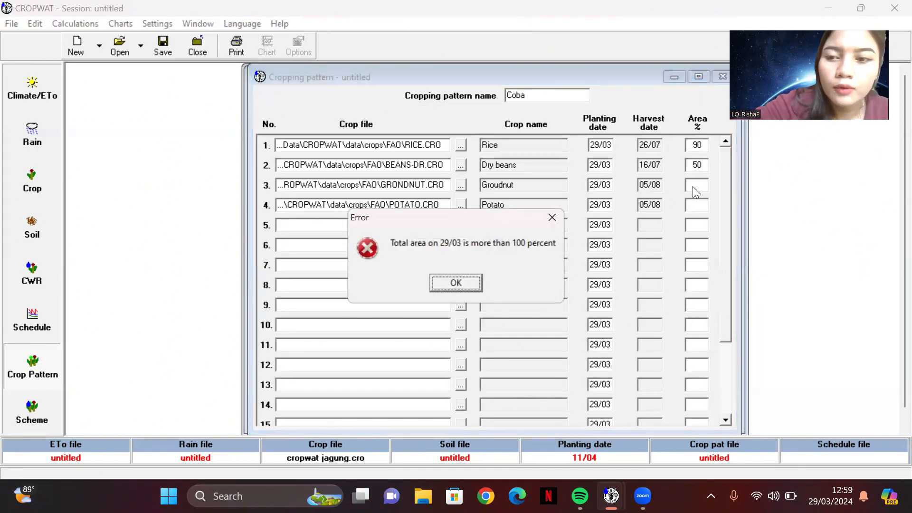
{"action": "left_click", "coordinate": [552, 222]}
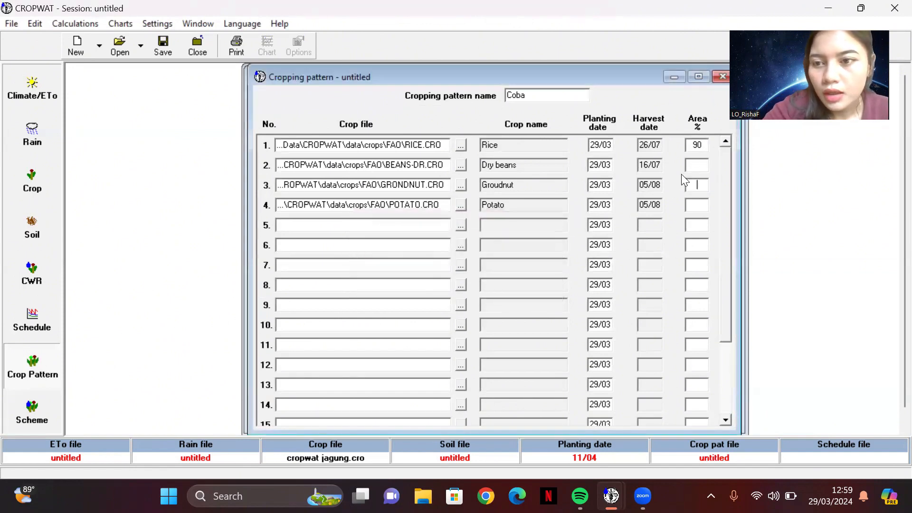
Step: Set the rice area in the cropping pattern to 50 %
{"action": "left_click", "coordinate": [701, 145]}
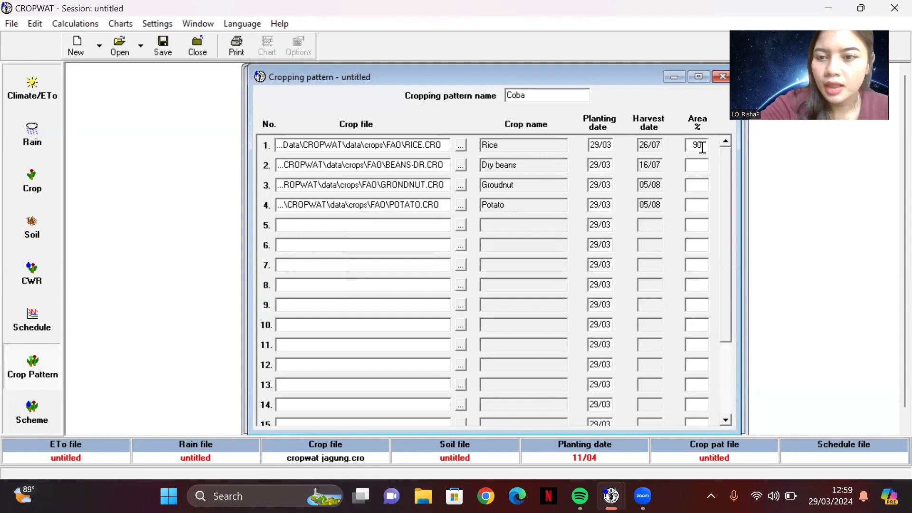
{"action": "key", "text": "BackSpace"}
{"action": "key", "text": "BackSpace"}
{"action": "type", "text": "30"}
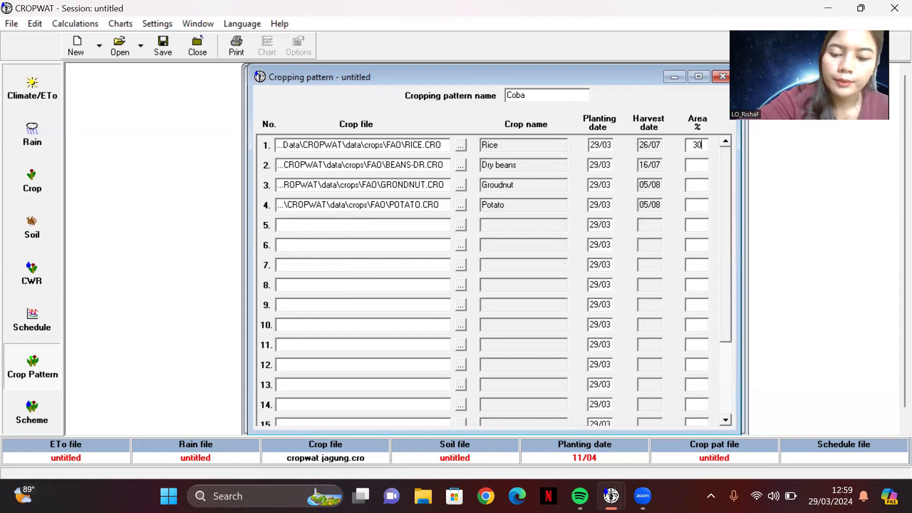
{"action": "key", "text": "BackSpace"}
{"action": "key", "text": "BackSpace"}
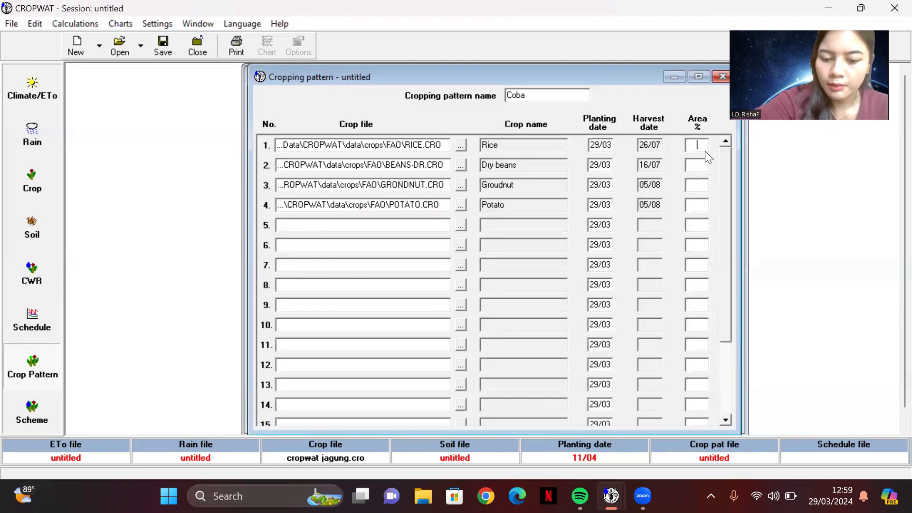
{"action": "type", "text": "50"}
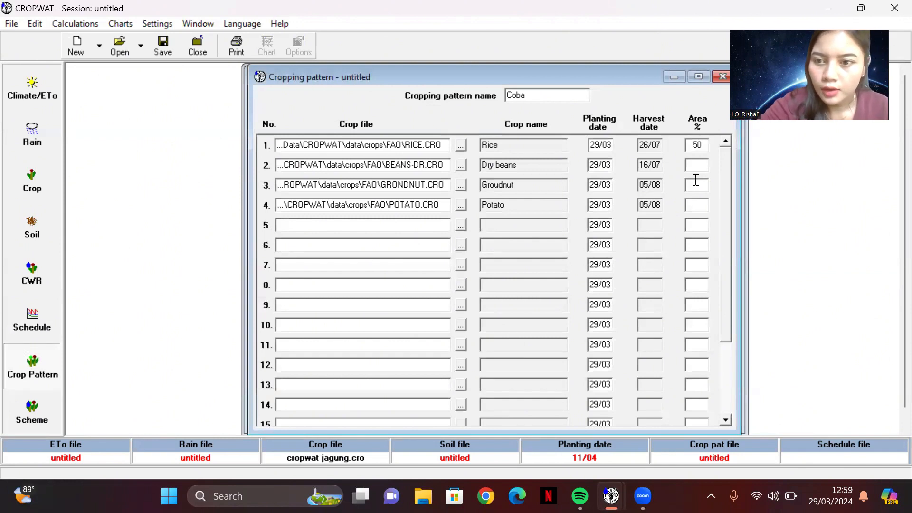
Step: Set the area to 20 % for dry beans, 20 % for groundnut and 10 % for potato
{"action": "left_click", "coordinate": [699, 161]}
{"action": "type", "text": "20"}
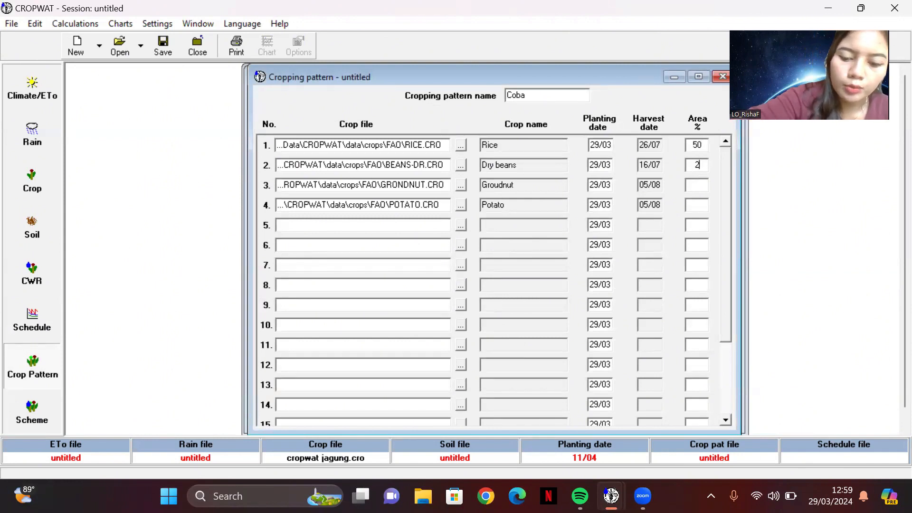
{"action": "left_click", "coordinate": [695, 185]}
{"action": "type", "text": "20"}
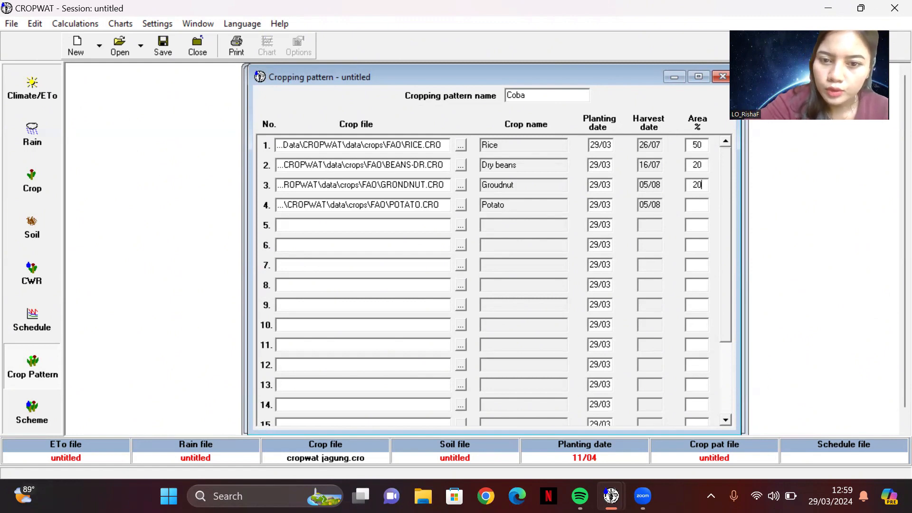
{"action": "left_click", "coordinate": [698, 206]}
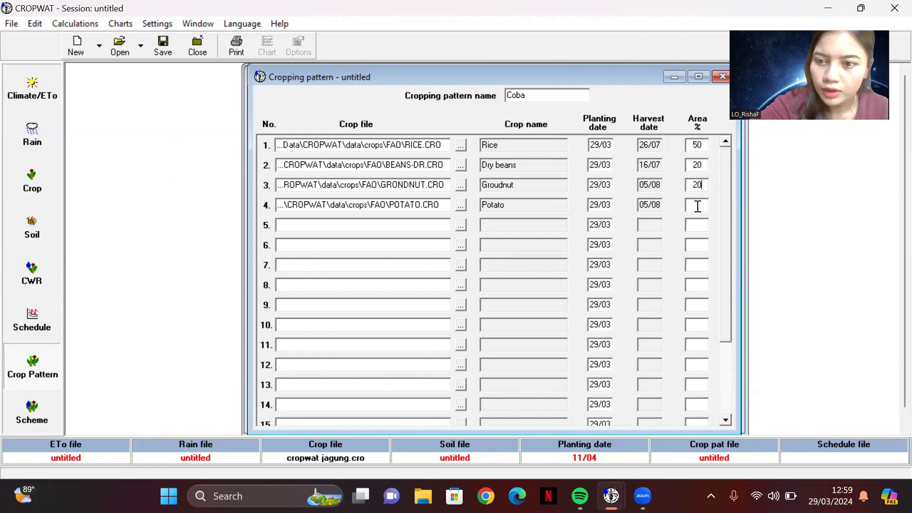
{"action": "type", "text": "10"}
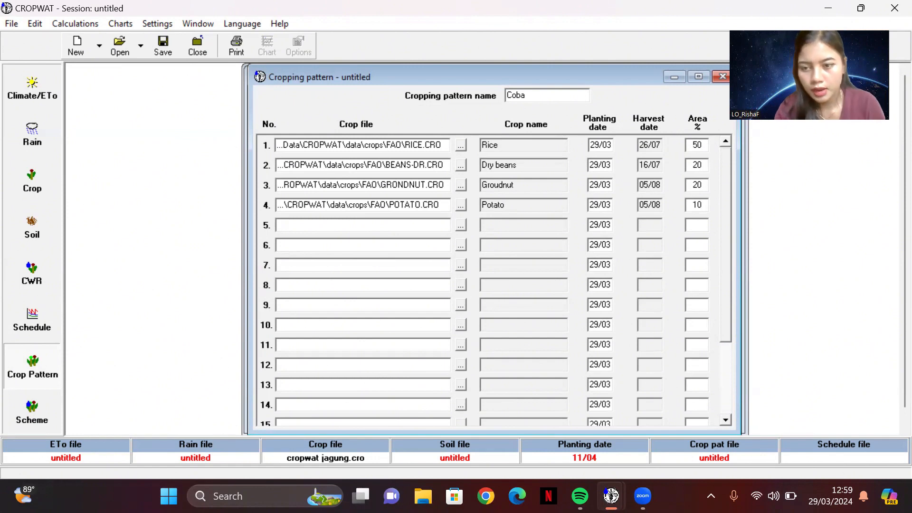
{"action": "key", "text": "Tab"}
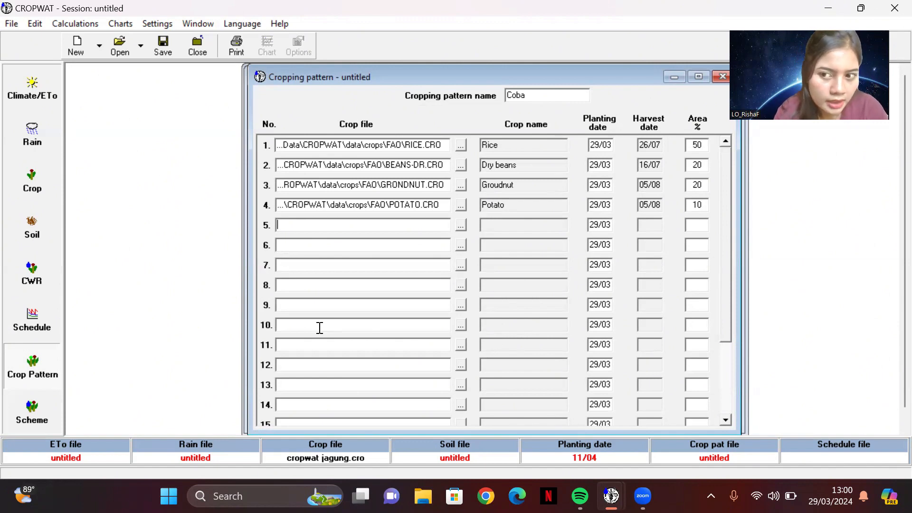
Step: Try to calculate the scheme supply for the cropping pattern and check the JAGUNG crop water requirements
{"action": "left_click", "coordinate": [44, 405]}
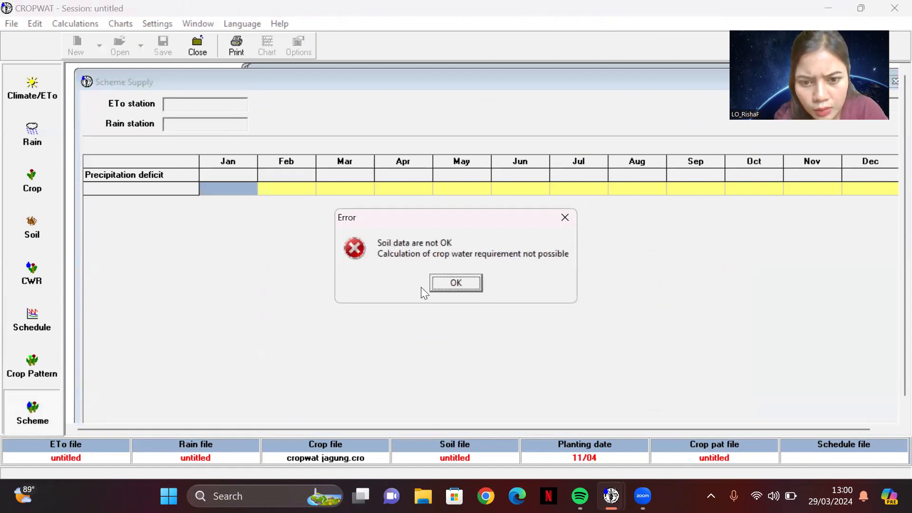
{"action": "left_click", "coordinate": [447, 284]}
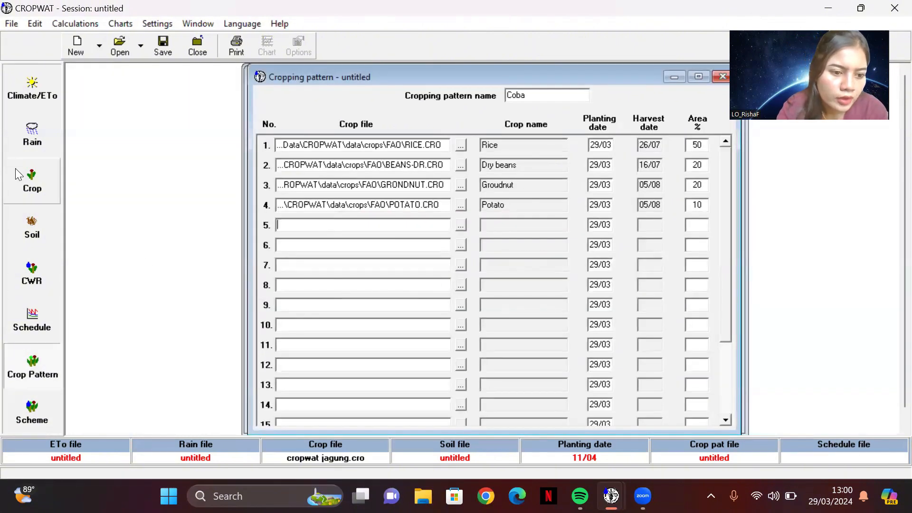
{"action": "left_click", "coordinate": [44, 285]}
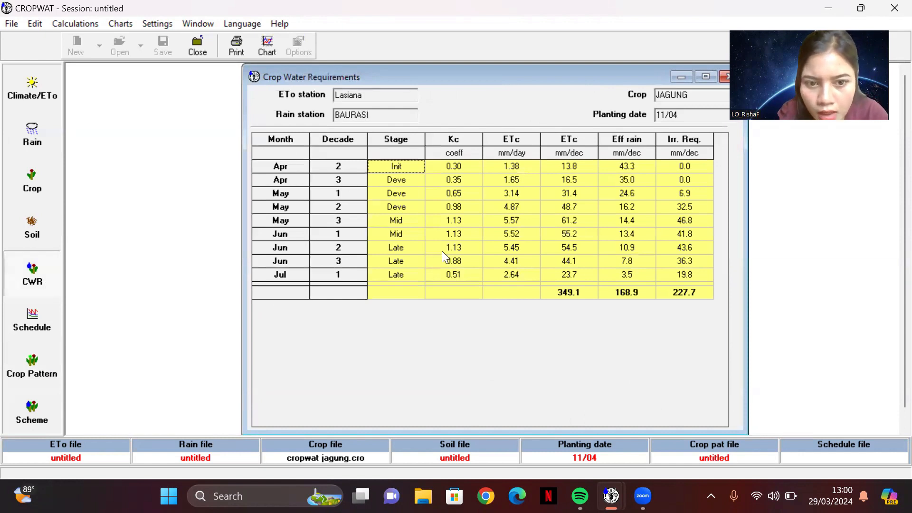
{"action": "left_click", "coordinate": [537, 166]}
{"action": "left_click", "coordinate": [556, 195]}
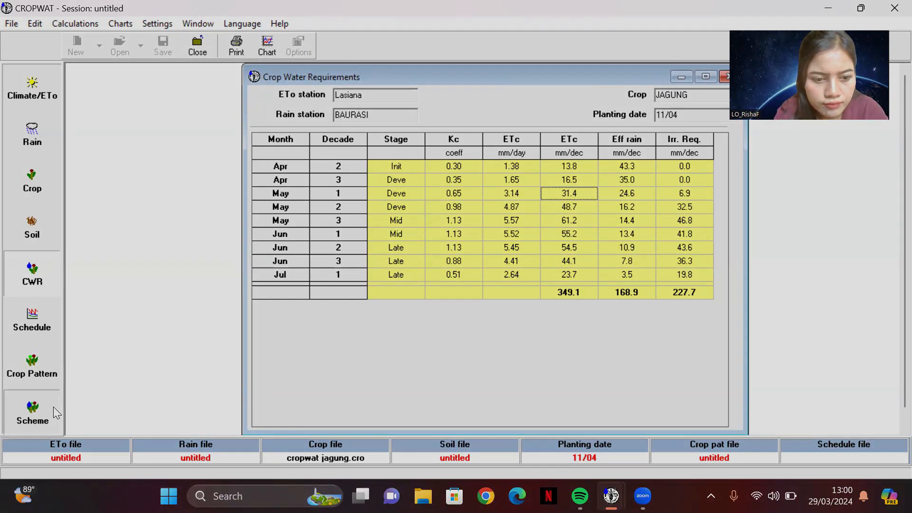
Step: Review the crops and planting dates of the Coba cropping pattern and examine the monthly scheme supply table
{"action": "left_click", "coordinate": [54, 406]}
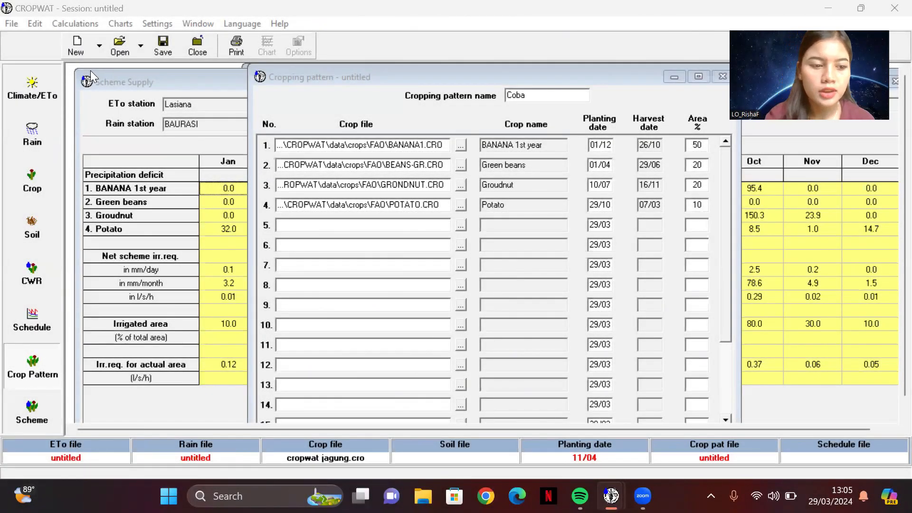
{"action": "left_click", "coordinate": [33, 368]}
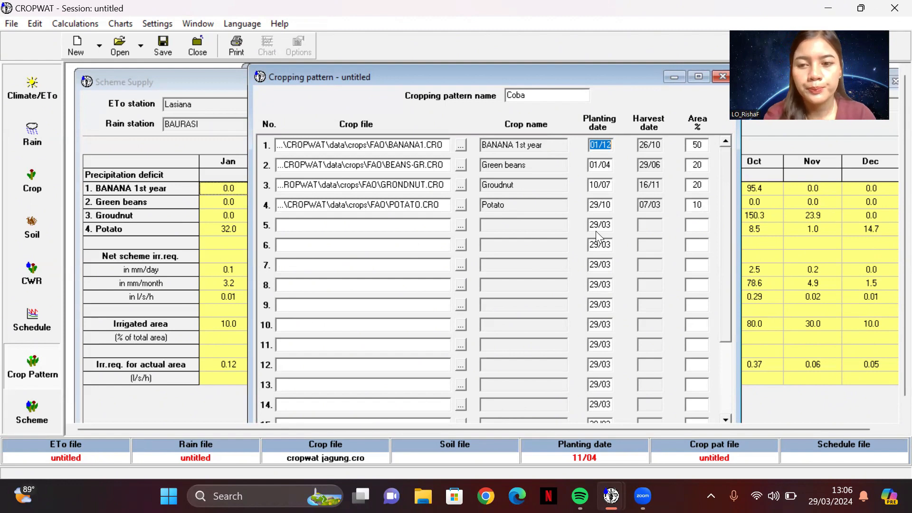
{"action": "left_click", "coordinate": [33, 422]}
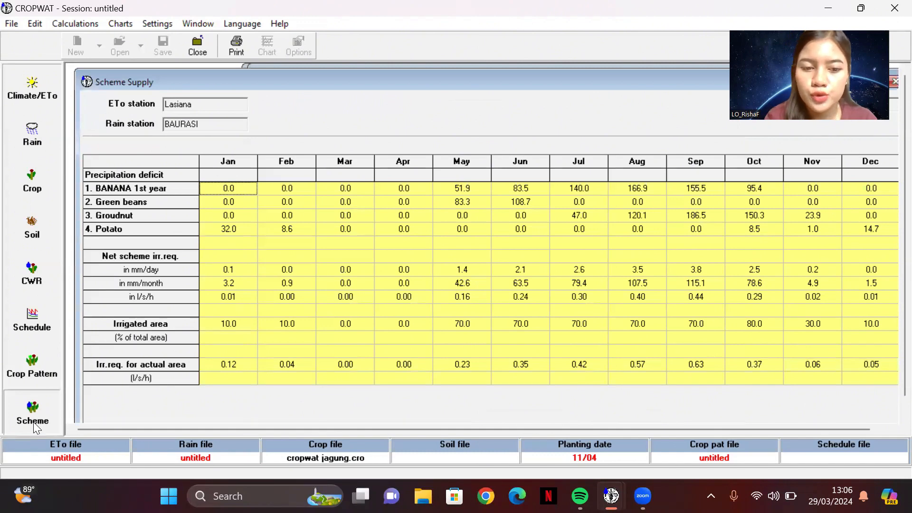